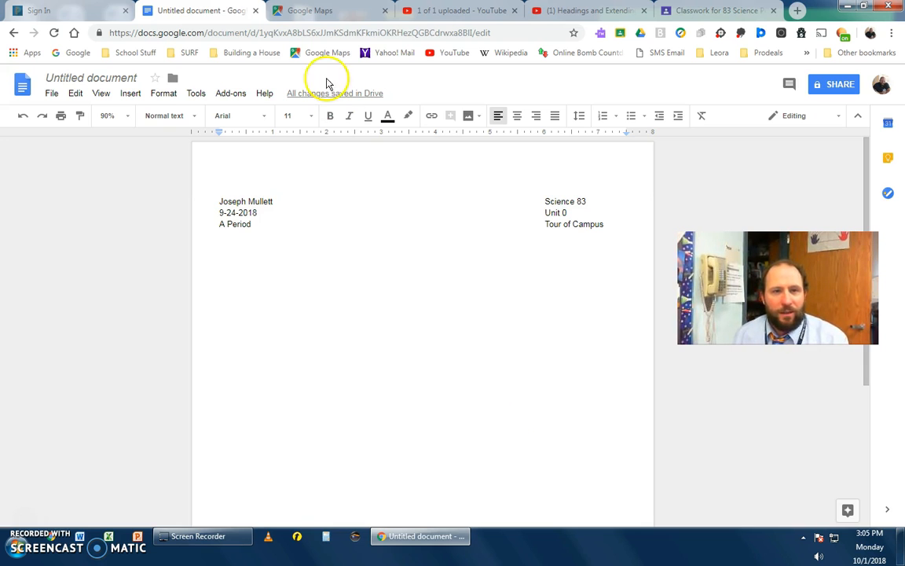
- Switch to the Google Maps page, change the map to satellite imagery and turn its labels off
left_click(313, 12)
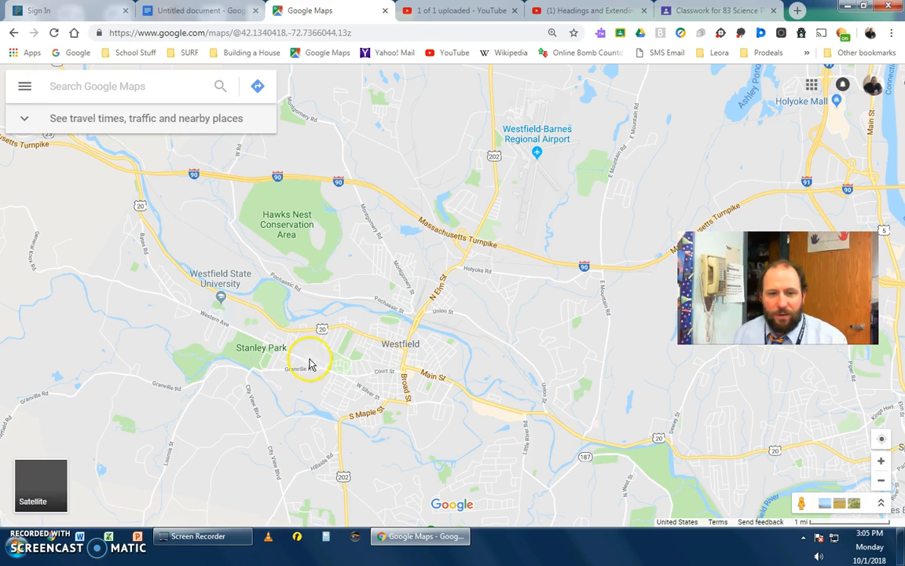
left_click(55, 482)
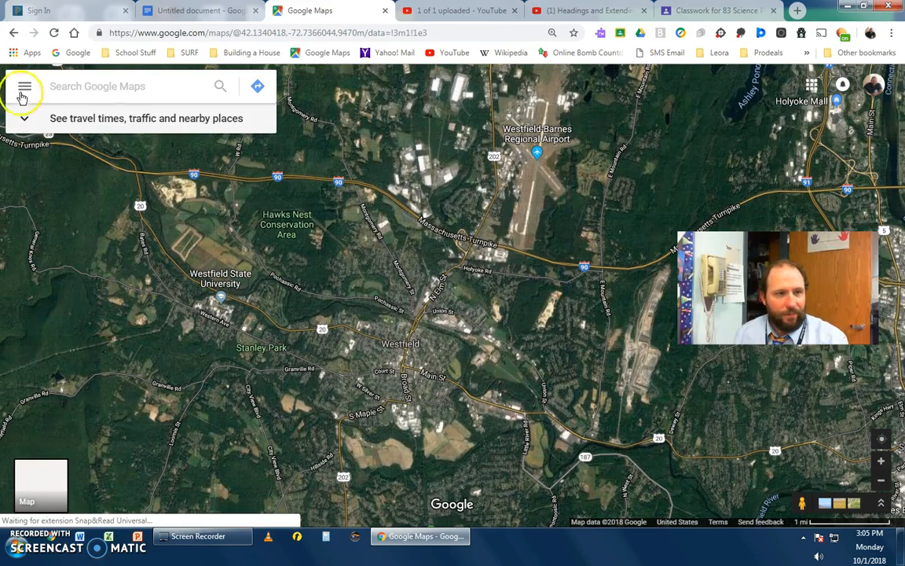
left_click(23, 88)
left_click(69, 148)
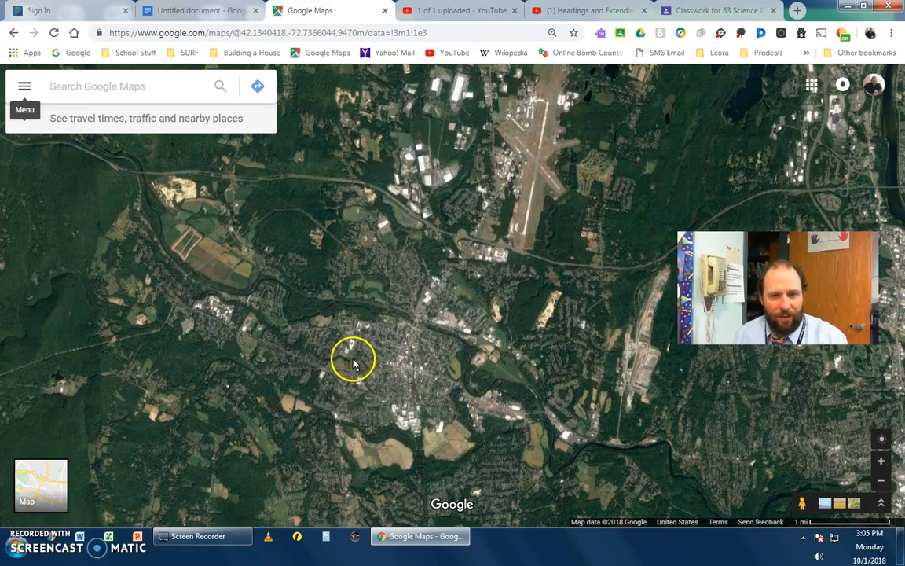
- Zoom in on the school campus in southern Westfield and frame its buildings, oval garden and playing field
scroll(395, 413, "up", 3)
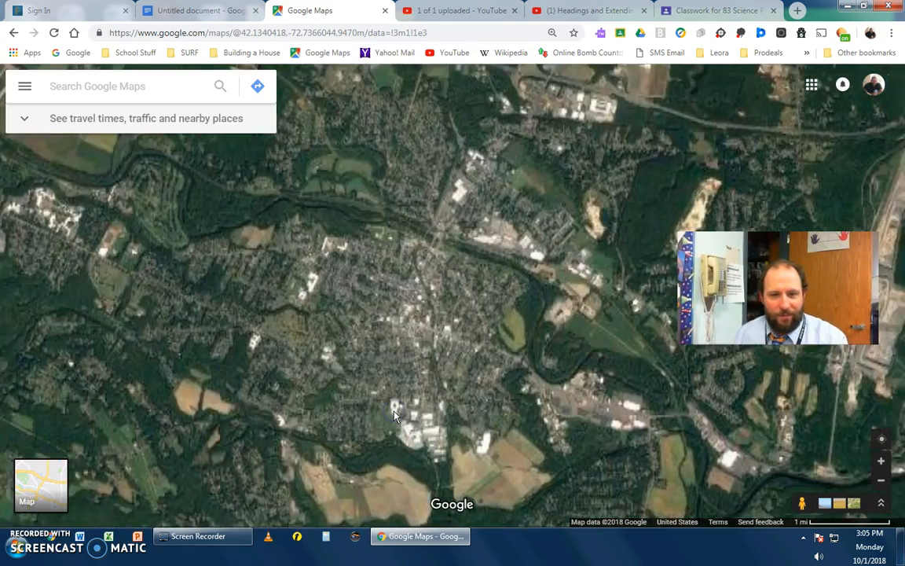
scroll(394, 414, "up", 2)
scroll(394, 413, "up", 2)
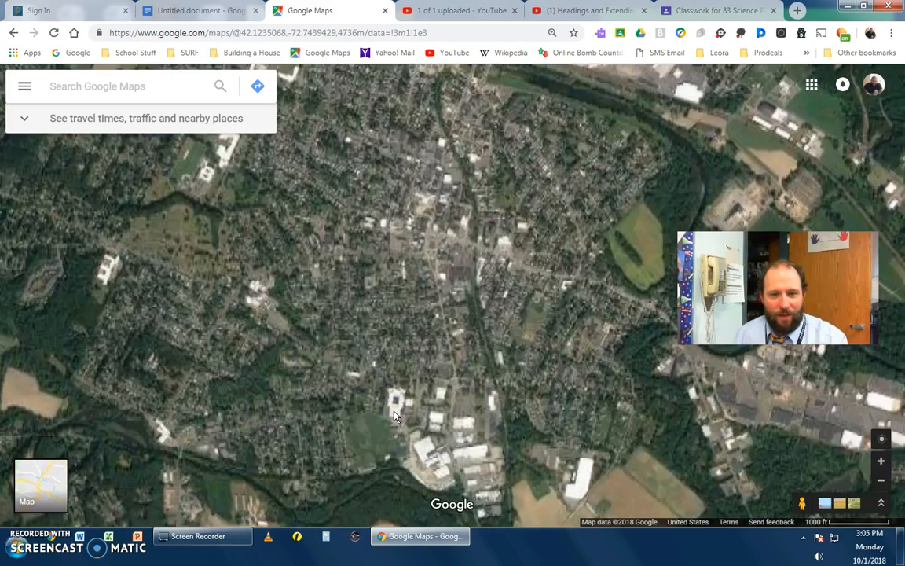
scroll(394, 415, "up", 2)
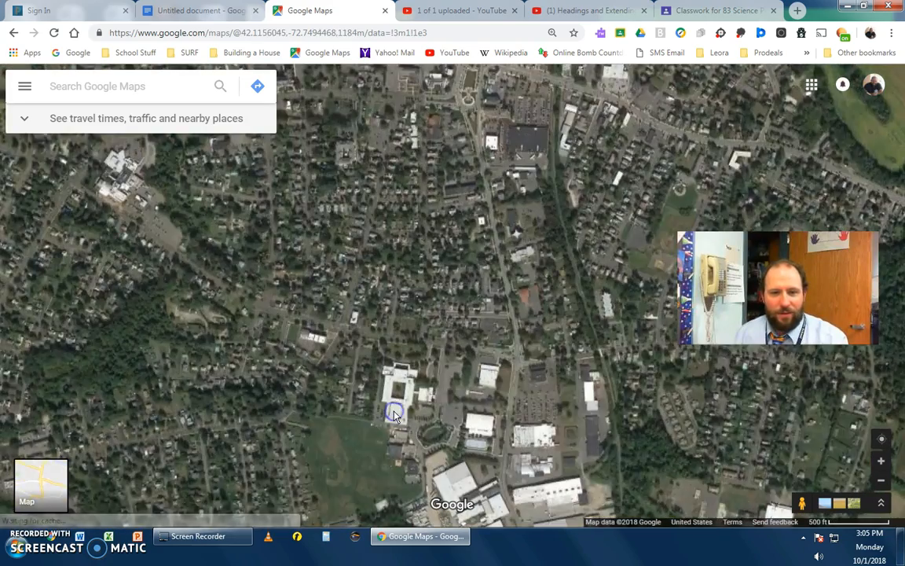
scroll(395, 417, "up", 2)
left_click_drag(394, 419, 390, 167)
scroll(390, 181, "up", 2)
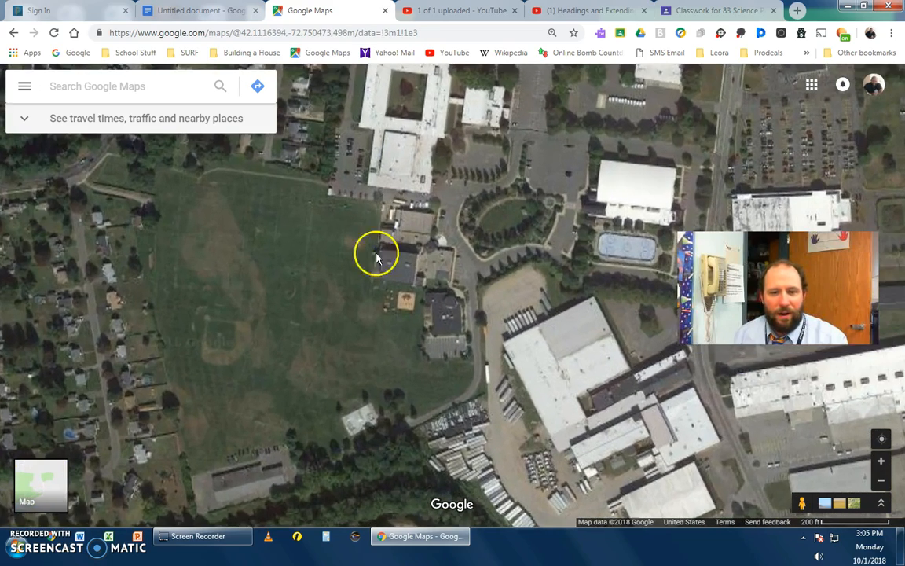
left_click_drag(377, 258, 469, 205)
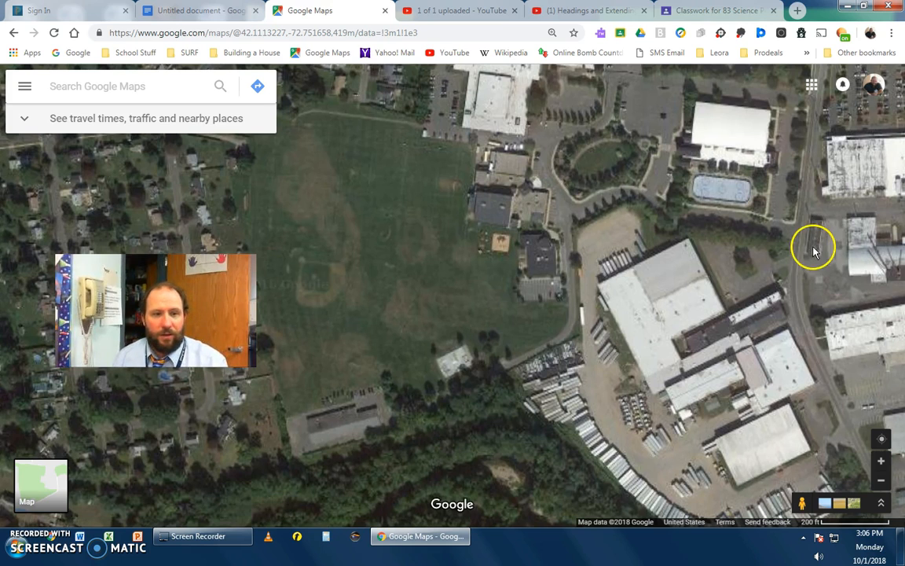
- Return to the untitled Google Docs document and start a new drawing below the heading lines
left_click(222, 17)
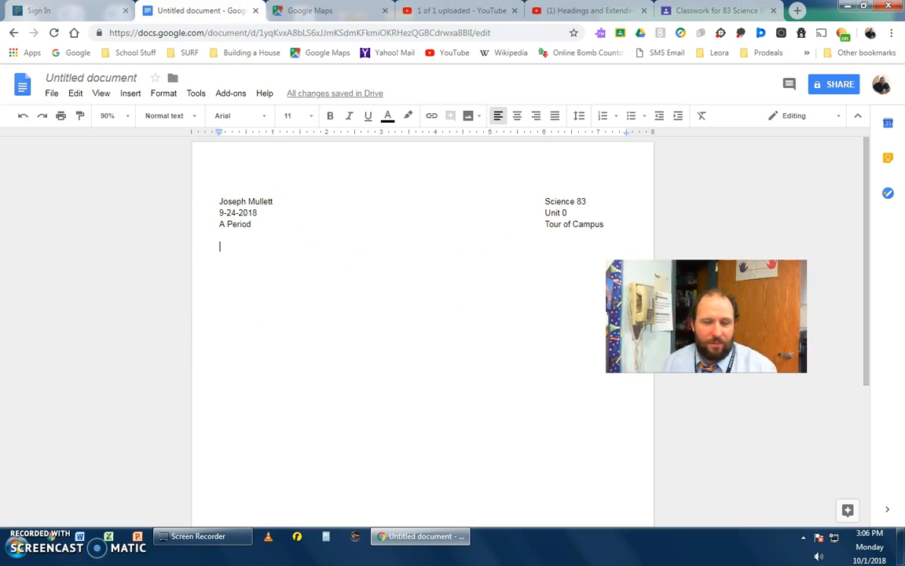
double_click(223, 245)
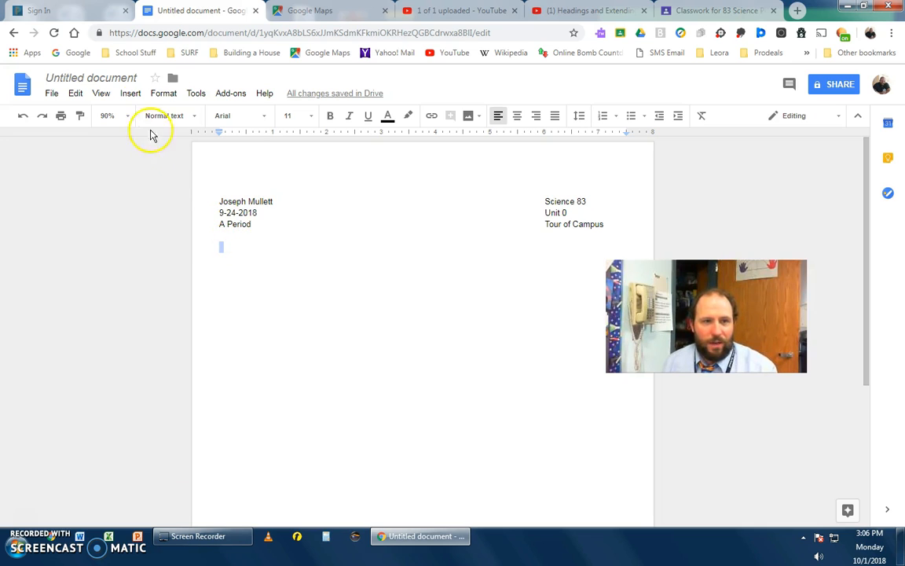
left_click(131, 94)
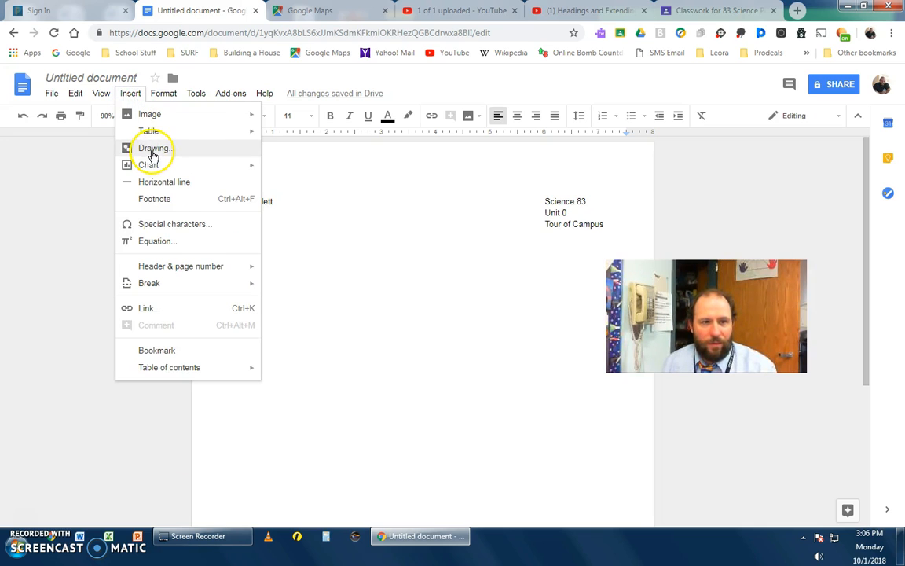
left_click(128, 93)
left_click(129, 93)
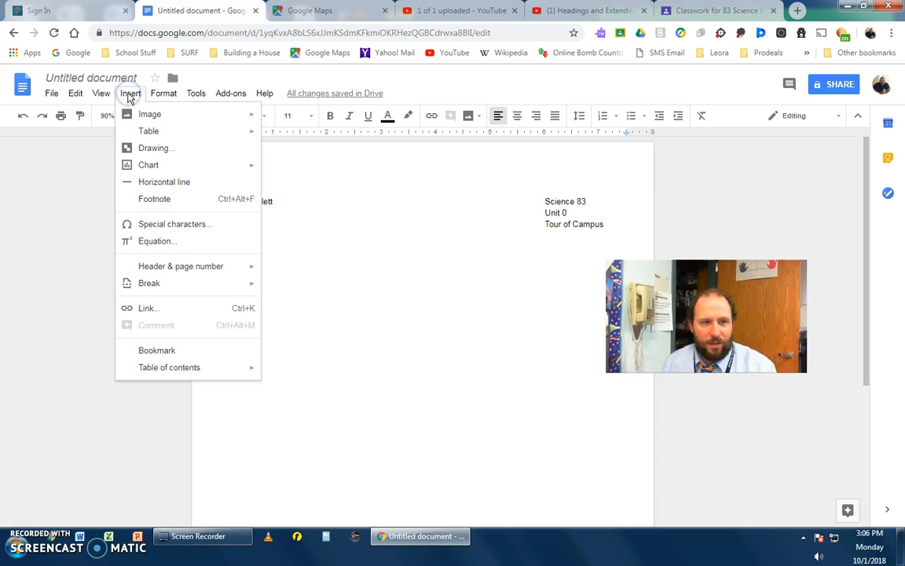
left_click(139, 148)
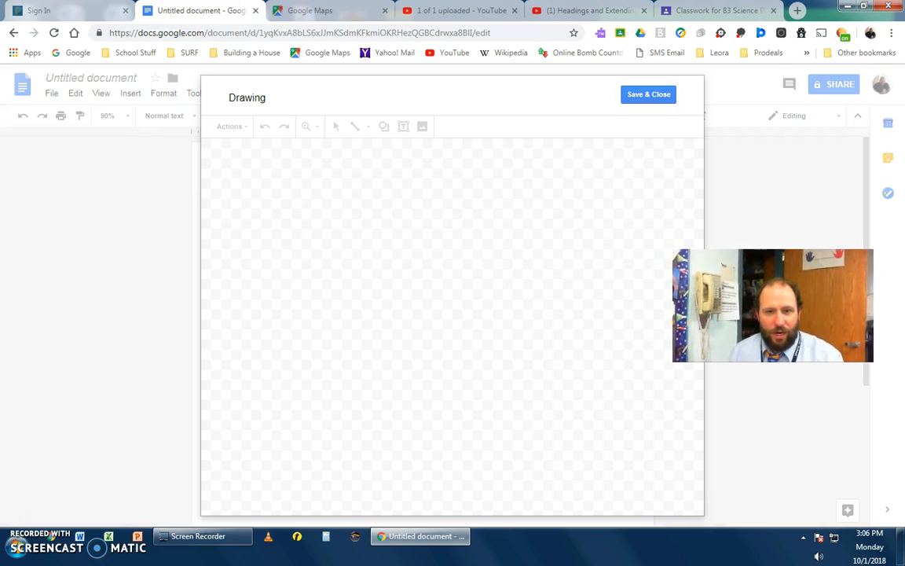
- Paste the copied screenshot of the satellite map into the empty drawing
left_click(311, 264)
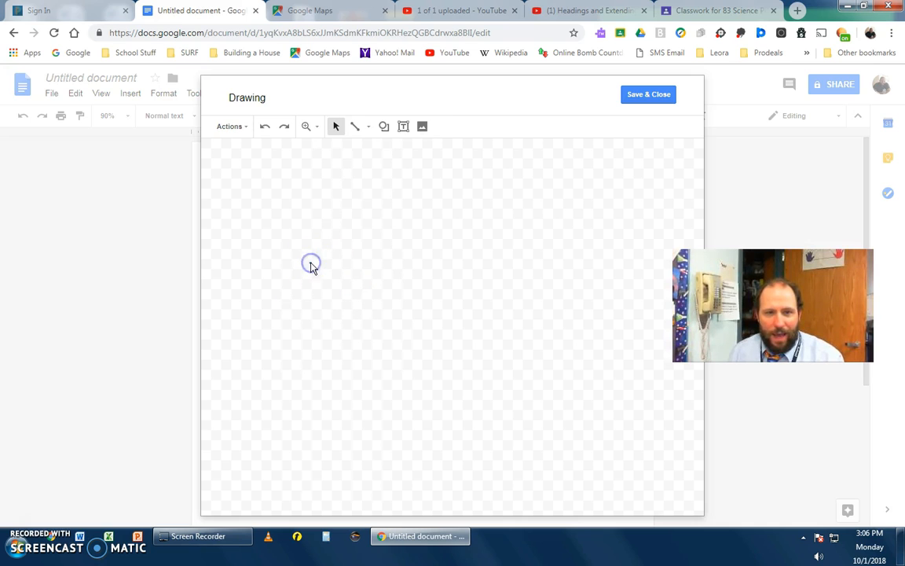
right_click(336, 245)
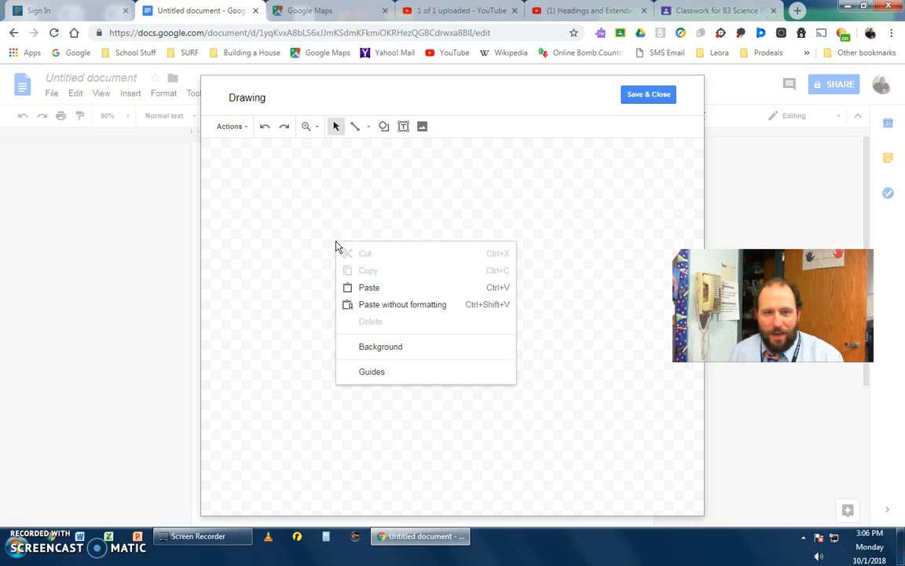
left_click(375, 289)
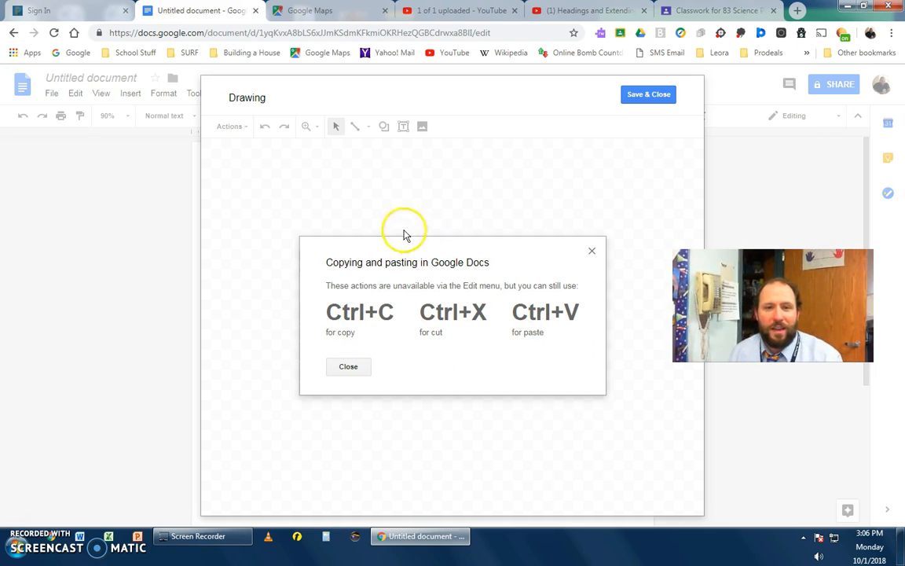
left_click(339, 370)
left_click(310, 280)
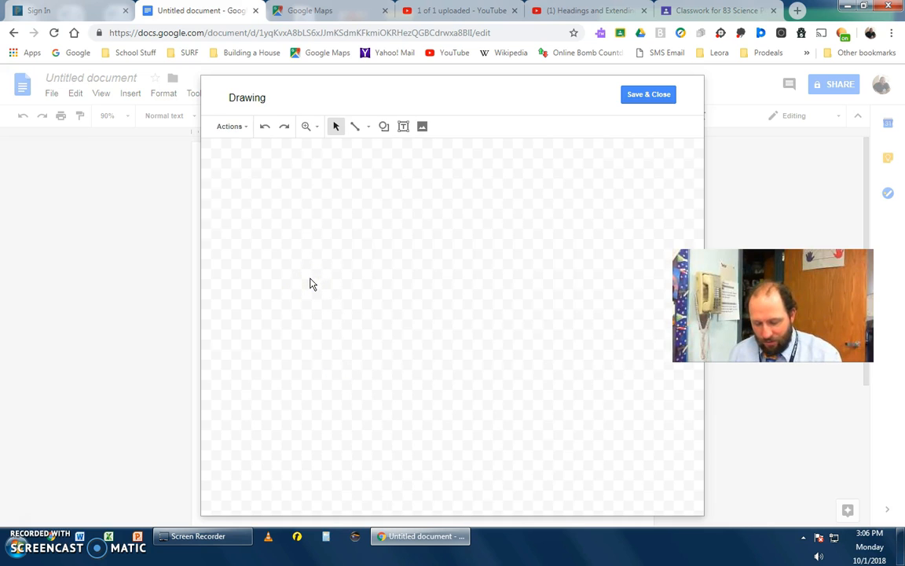
key("ctrl+v")
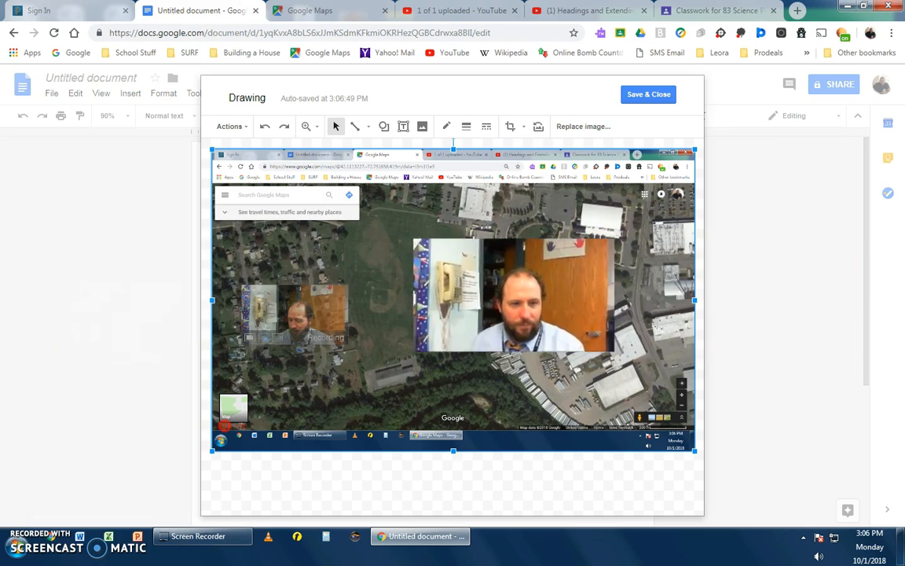
- Crop the map screenshot to the strip with the oval garden, campus buildings and access road, and save the drawing into the document
left_click(509, 128)
left_click(509, 128)
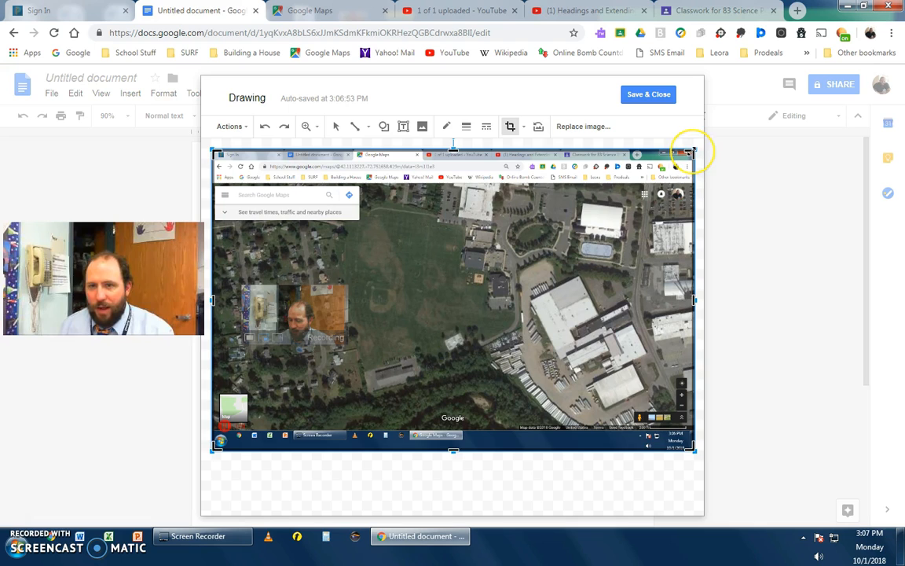
left_click_drag(691, 152, 579, 187)
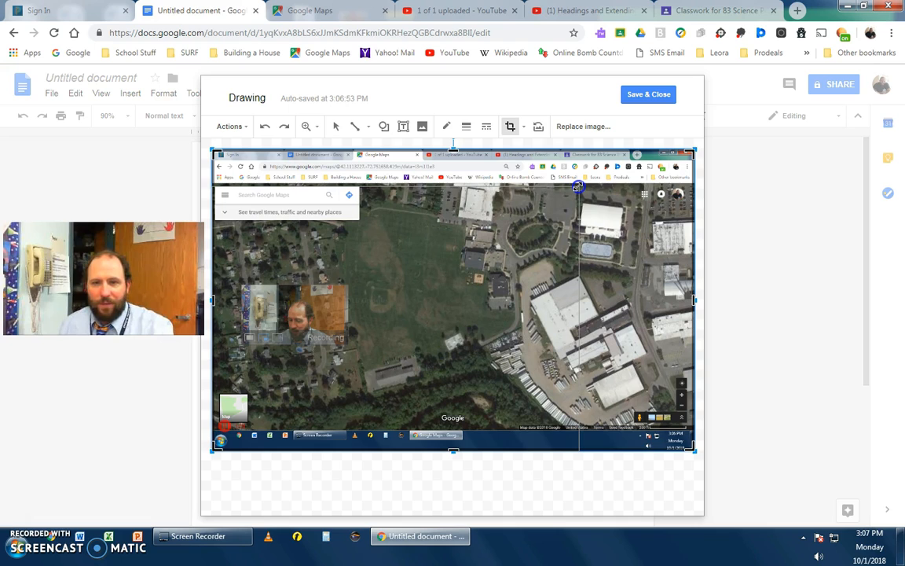
left_click_drag(578, 187, 574, 187)
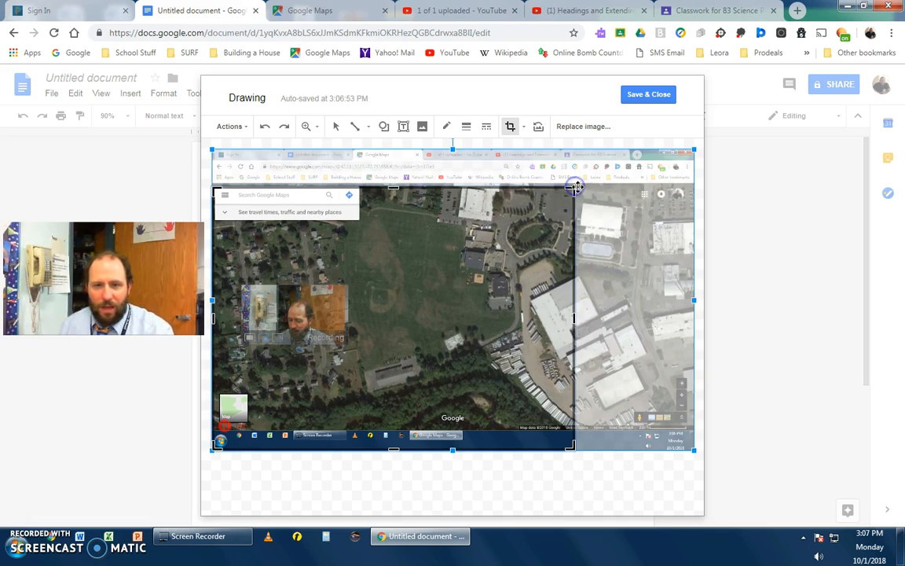
left_click_drag(216, 448, 452, 429)
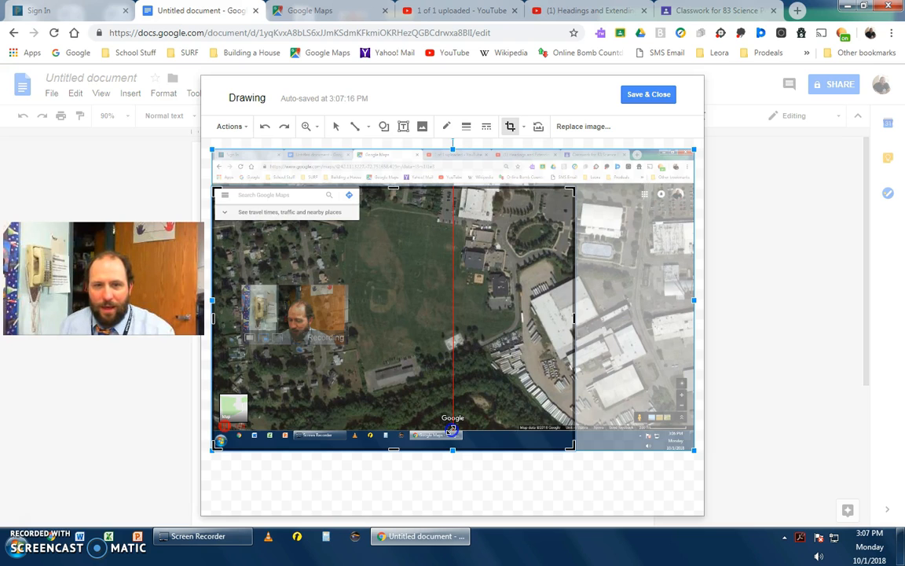
left_click_drag(452, 429, 453, 429)
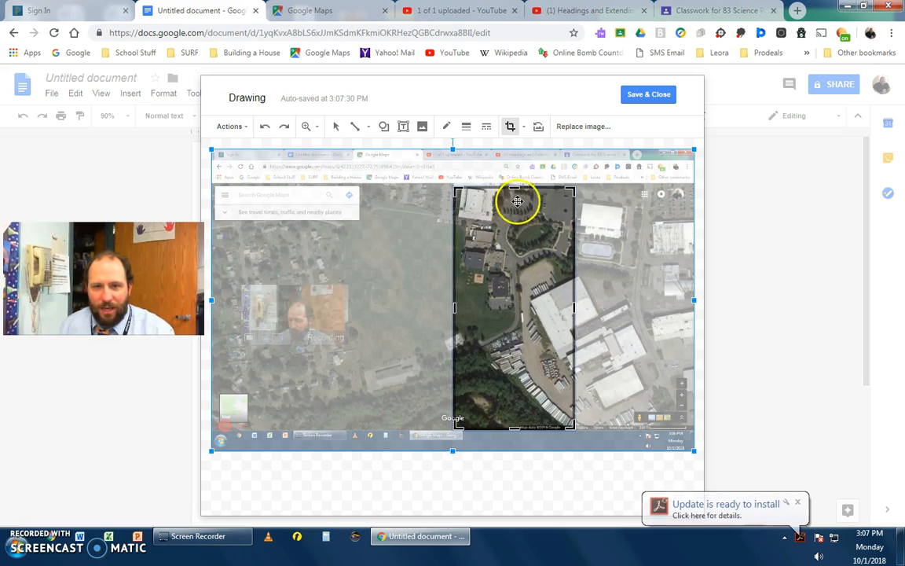
left_click_drag(514, 183, 513, 178)
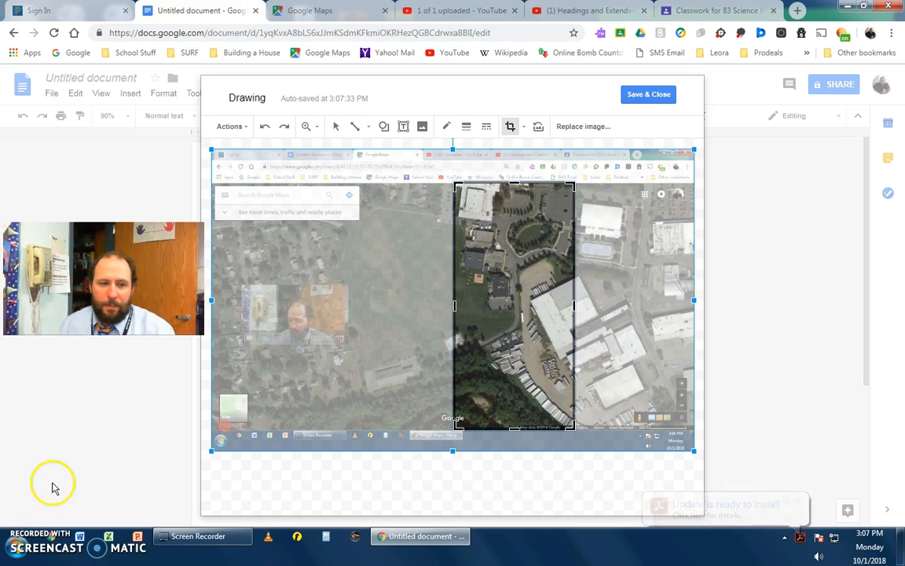
left_click(647, 95)
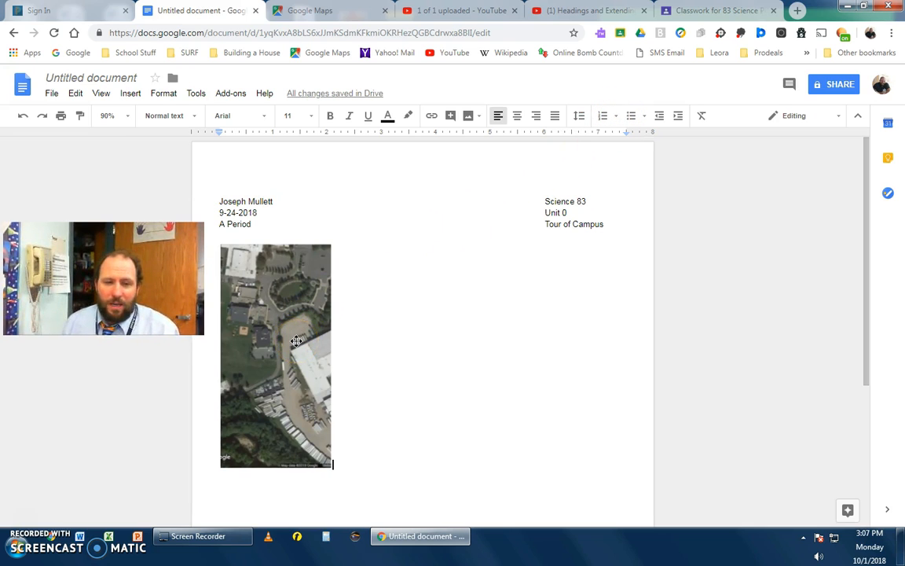
- Reopen the inserted map drawing for editing and enlarge the cropped image to nearly the full canvas height
left_click(297, 343)
left_click(233, 483)
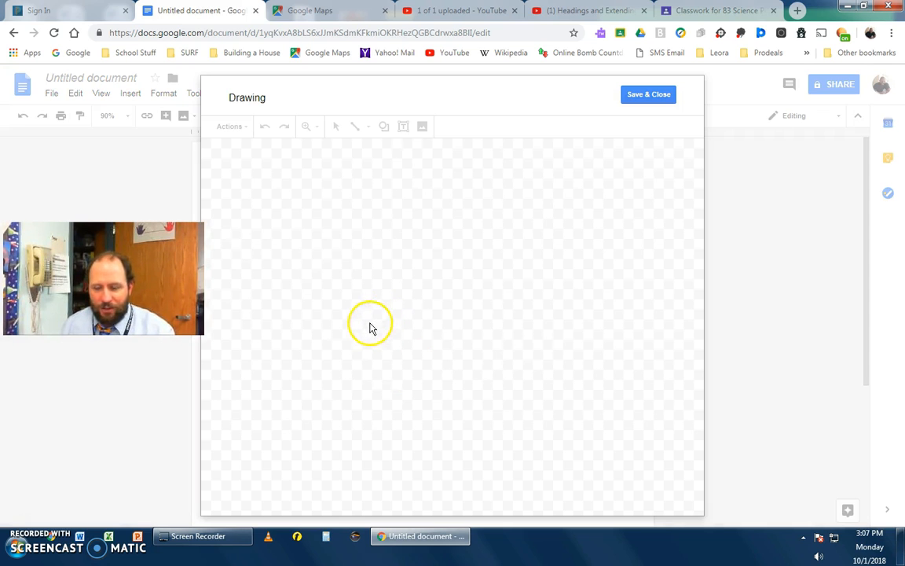
left_click(518, 304)
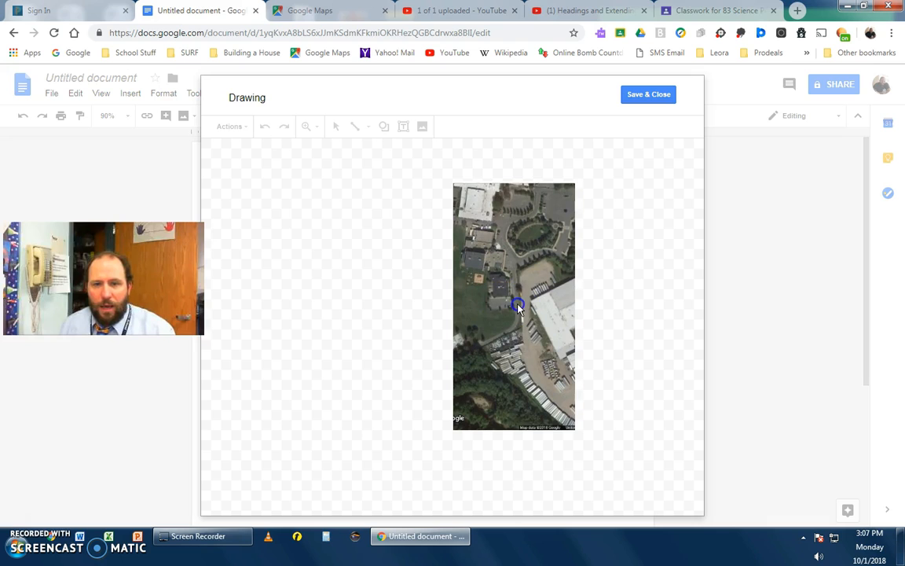
left_click_drag(526, 281, 547, 234)
left_click_drag(526, 283, 525, 291)
left_click_drag(474, 391, 414, 443)
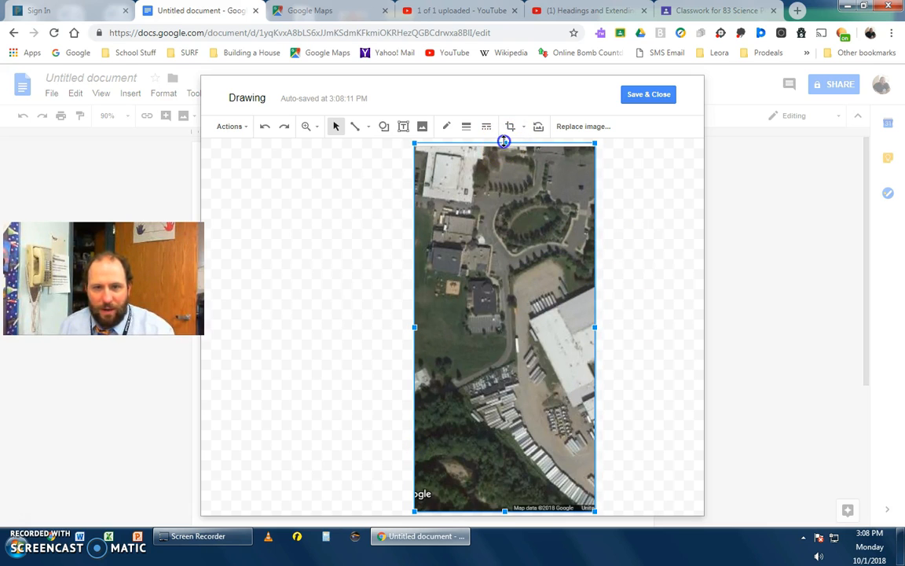
left_click(634, 186)
left_click(547, 185)
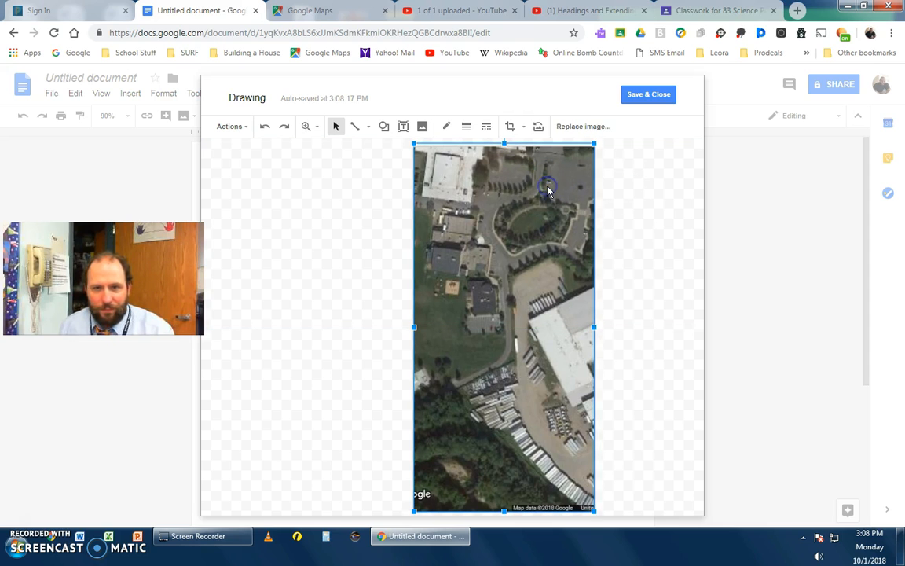
left_click(650, 202)
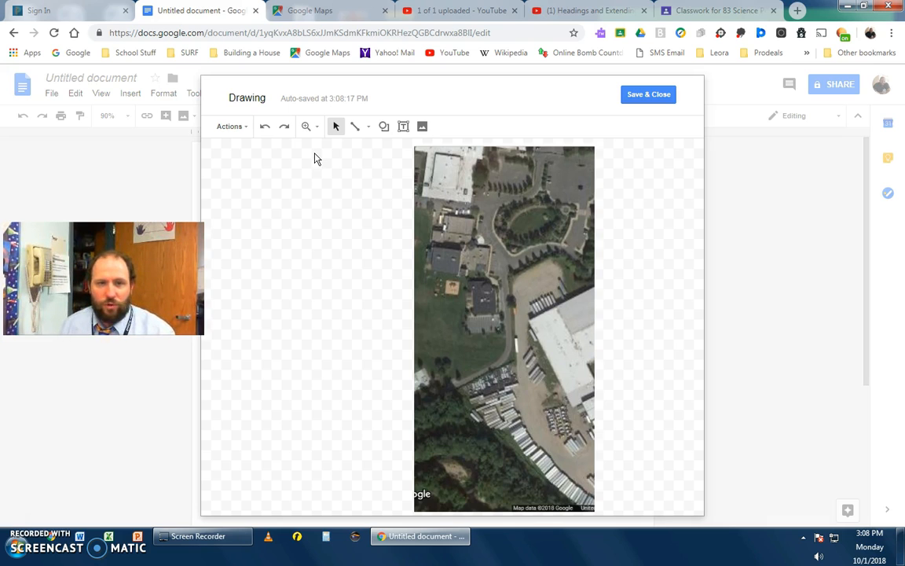
- Trace the walking route on the map as one Scribble line around the oval garden, down the access road into the woods, and up the western edge
left_click(369, 128)
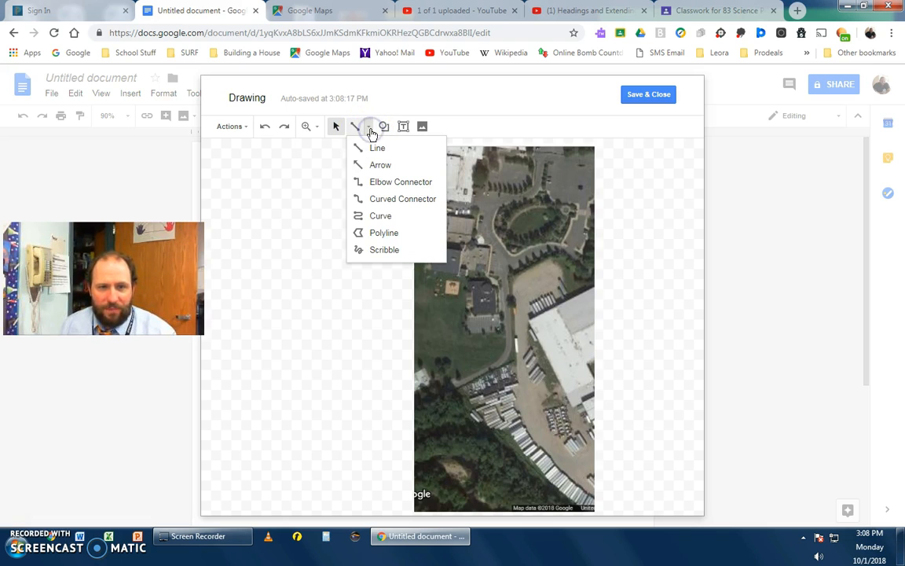
left_click(373, 249)
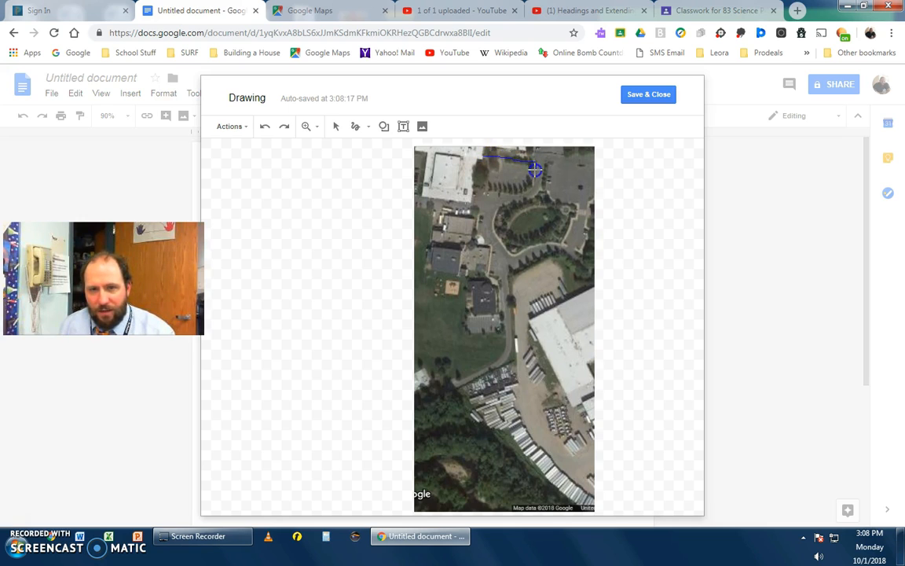
left_click_drag(534, 187, 576, 205)
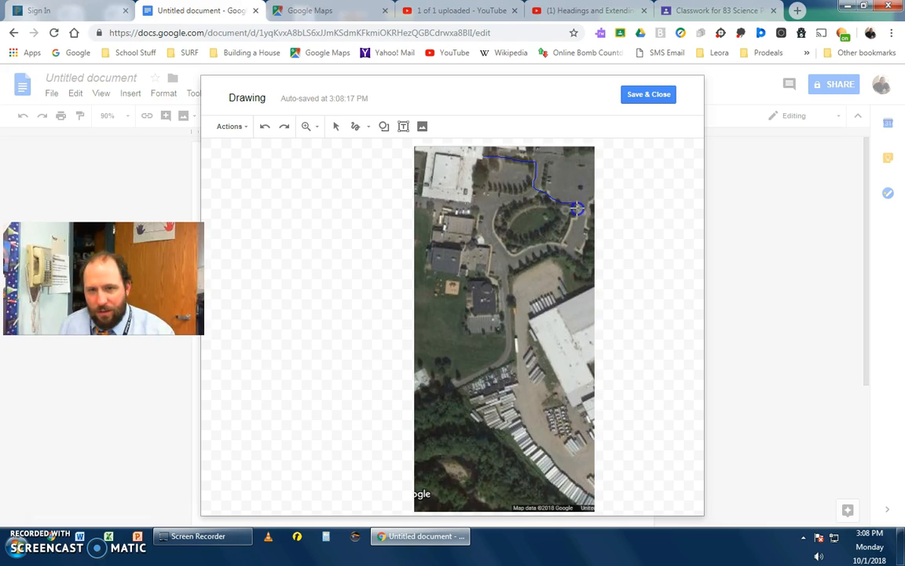
mouse_move(568, 207)
left_mouse_down()
mouse_move(548, 229)
mouse_move(519, 238)
mouse_move(506, 235)
mouse_move(511, 215)
mouse_move(547, 206)
mouse_move(575, 214)
mouse_move(565, 240)
mouse_move(518, 253)
left_mouse_up()
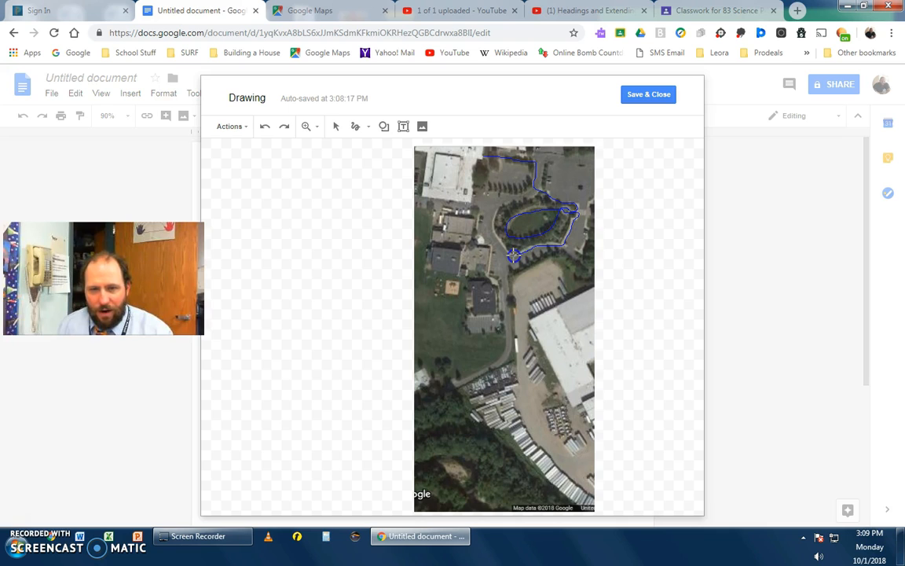
mouse_move(511, 255)
left_mouse_down()
mouse_move(491, 275)
mouse_move(500, 315)
left_mouse_up()
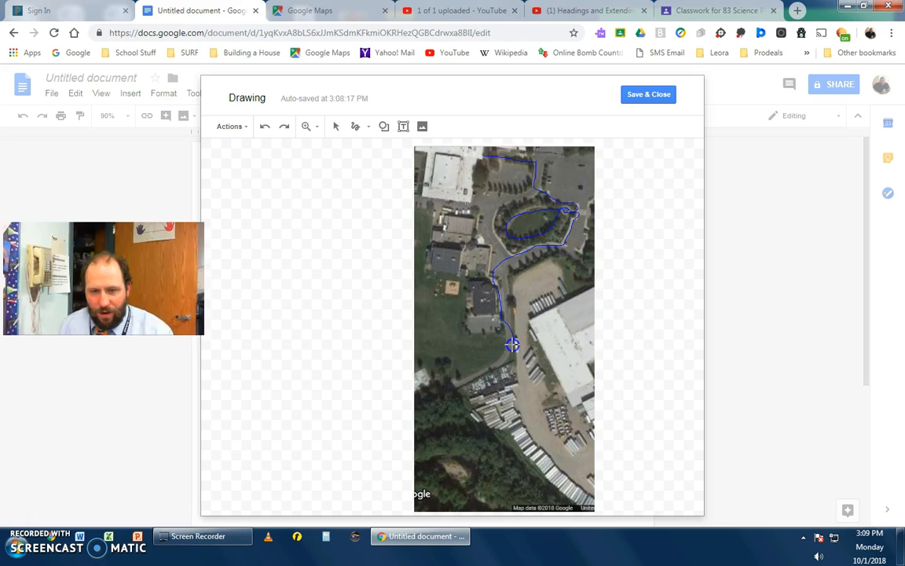
mouse_move(511, 345)
left_mouse_down()
mouse_move(503, 369)
mouse_move(447, 385)
left_mouse_up()
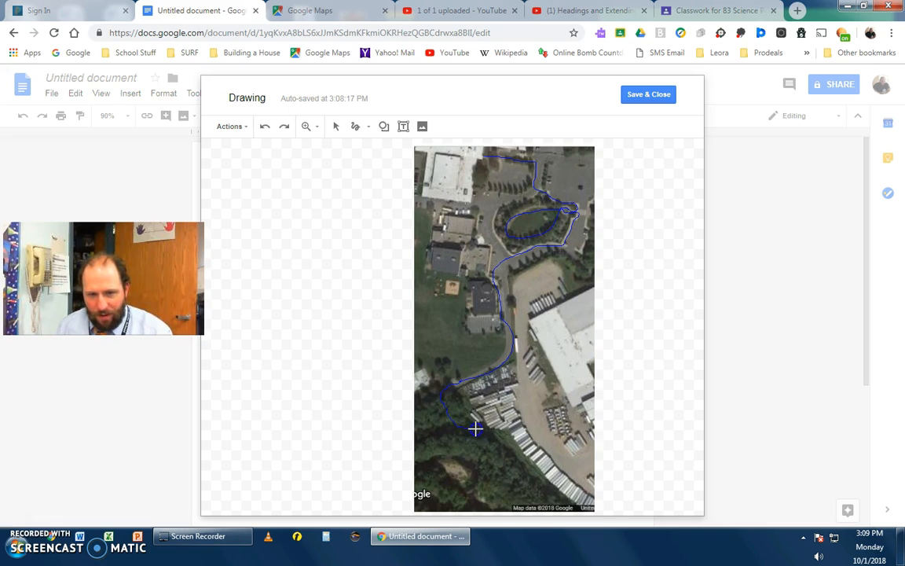
mouse_move(491, 438)
left_mouse_down()
mouse_move(508, 451)
mouse_move(483, 498)
mouse_move(508, 463)
mouse_move(491, 445)
left_mouse_up()
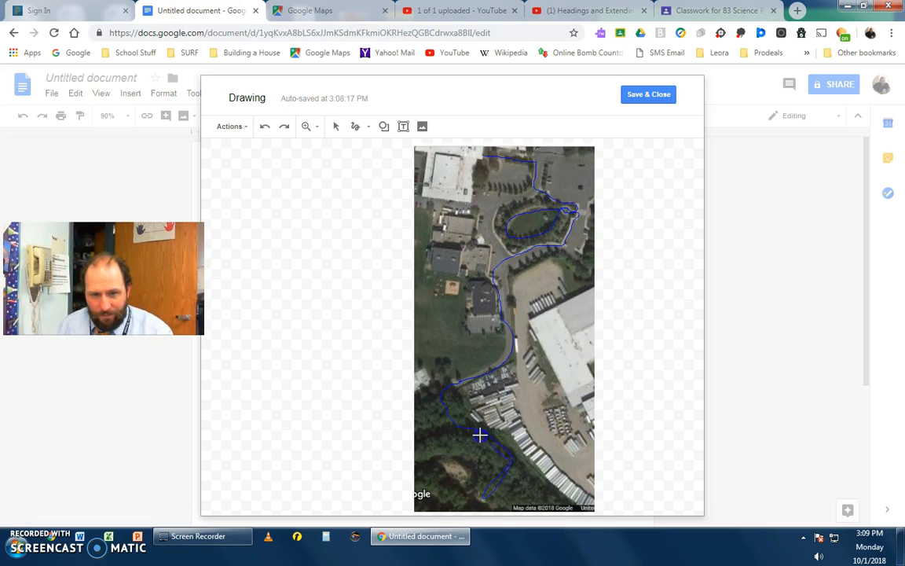
left_click_drag(439, 408, 419, 153)
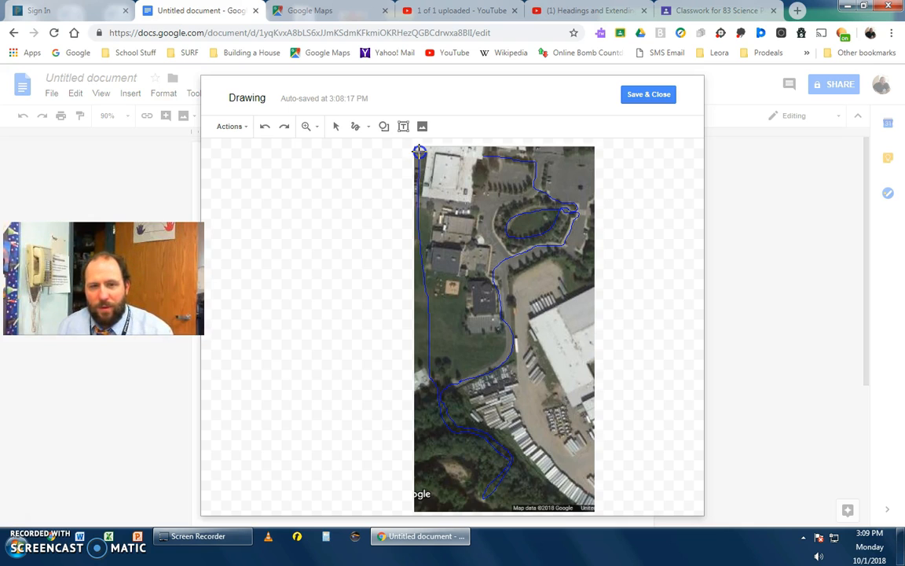
left_click_drag(419, 153, 418, 152)
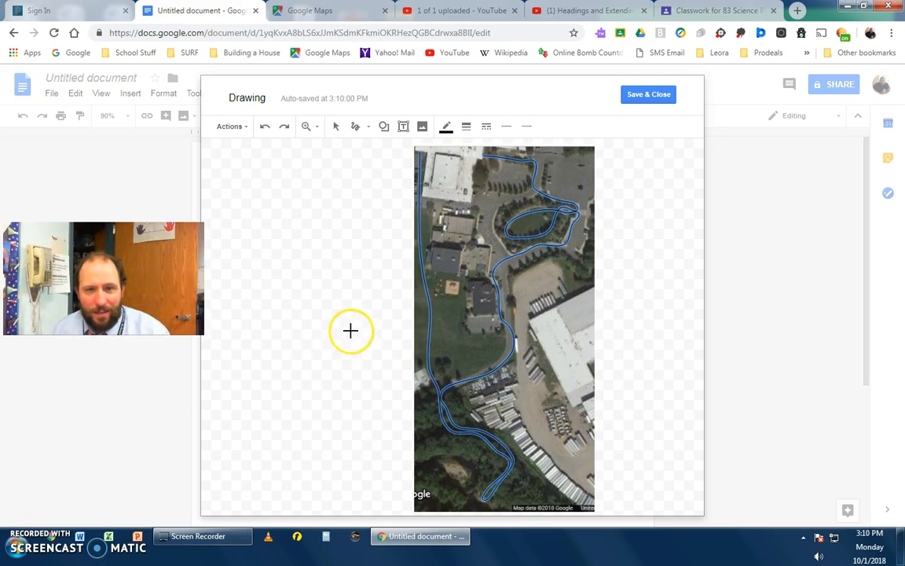
- Change the traced route's line color to bright green and deselect it
left_click(446, 127)
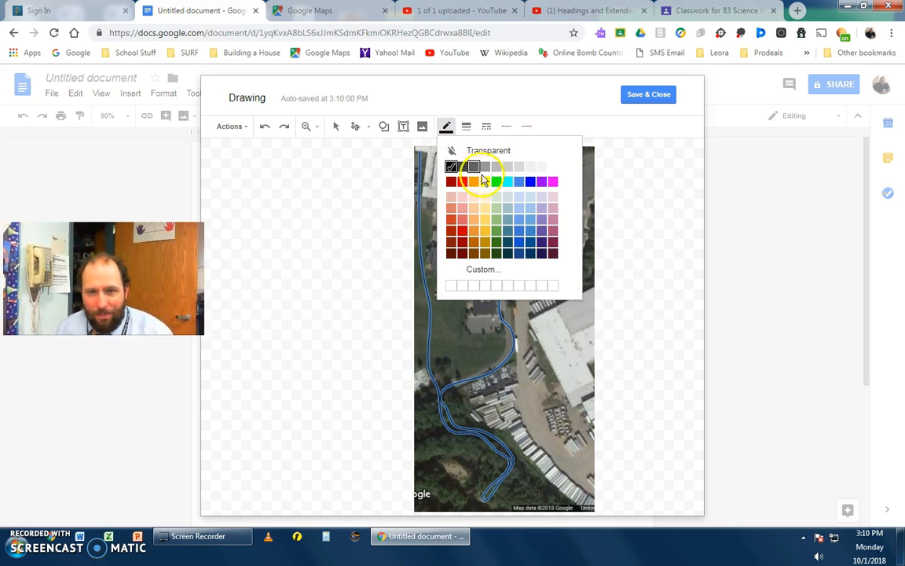
left_click(497, 182)
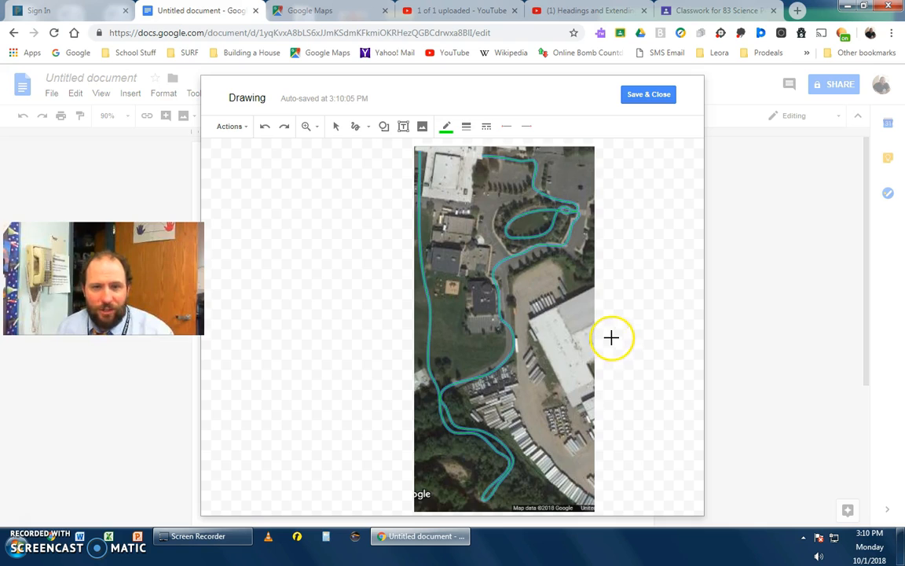
left_click(445, 127)
left_click(445, 130)
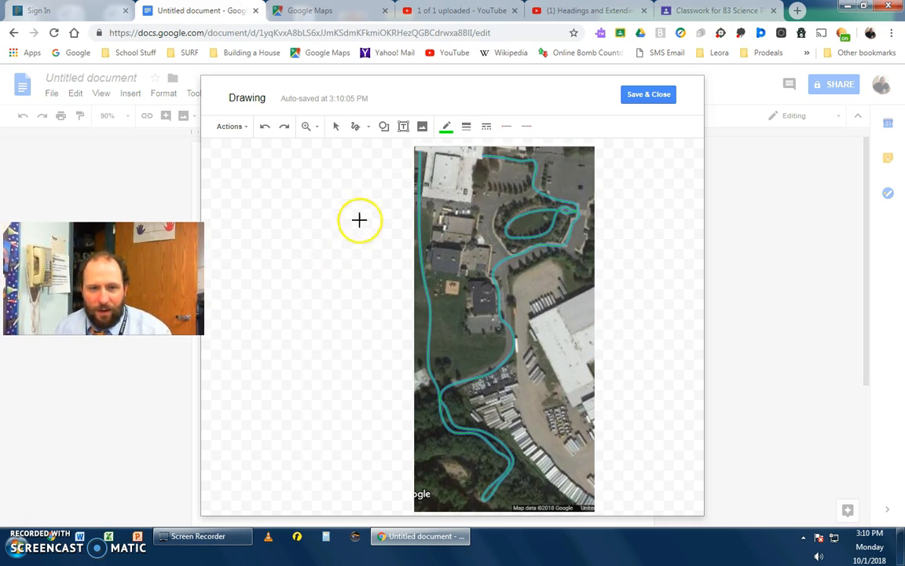
left_click(336, 126)
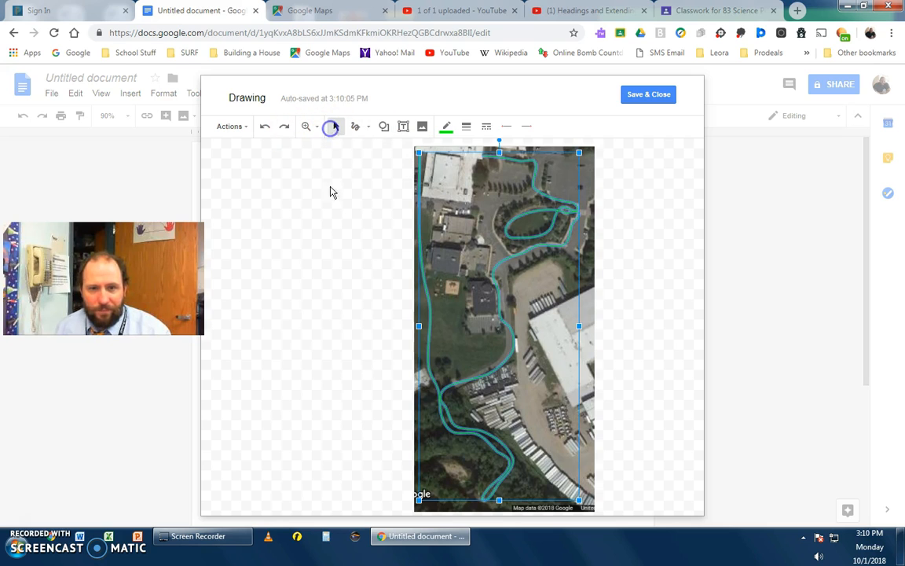
left_click(340, 258)
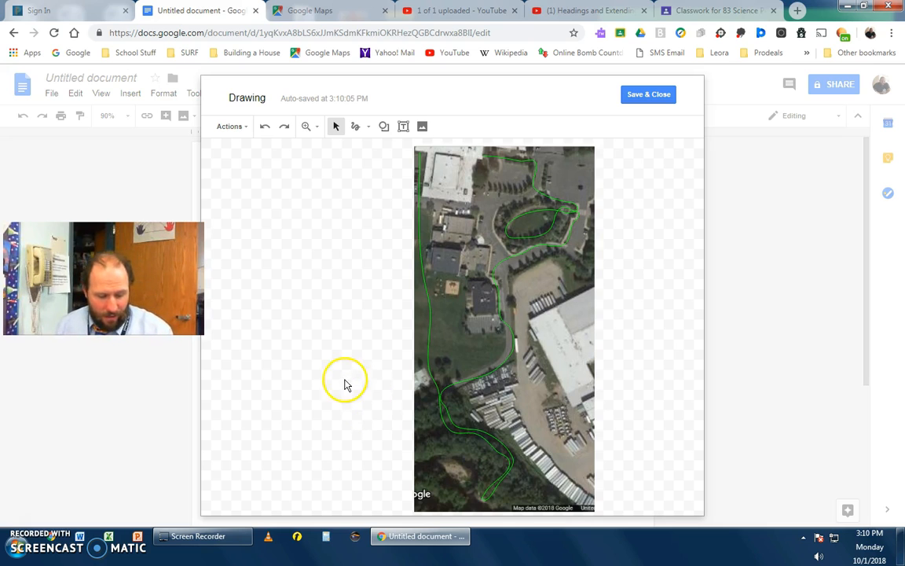
- Add a small square text box on the blank canvas beside the map and set its font size to 8
left_click(403, 128)
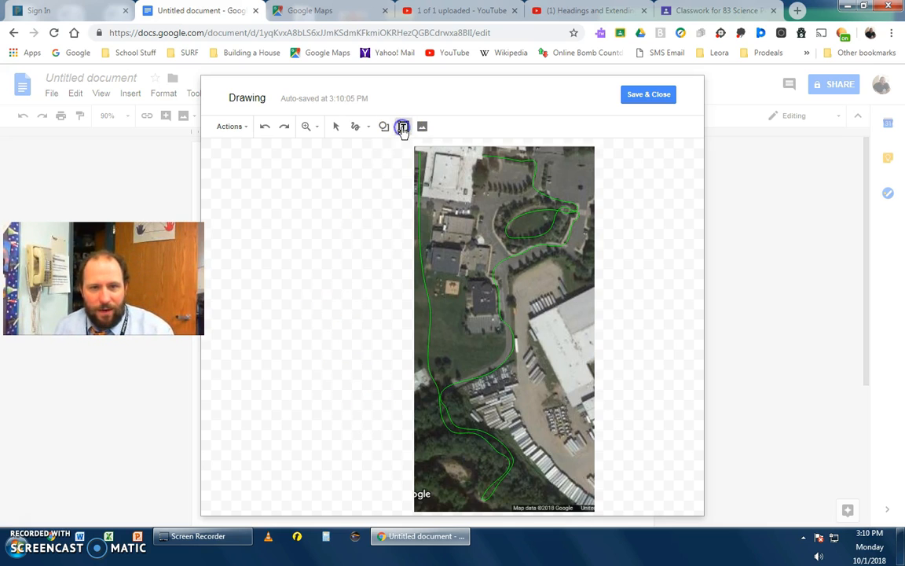
left_click_drag(331, 210, 360, 236)
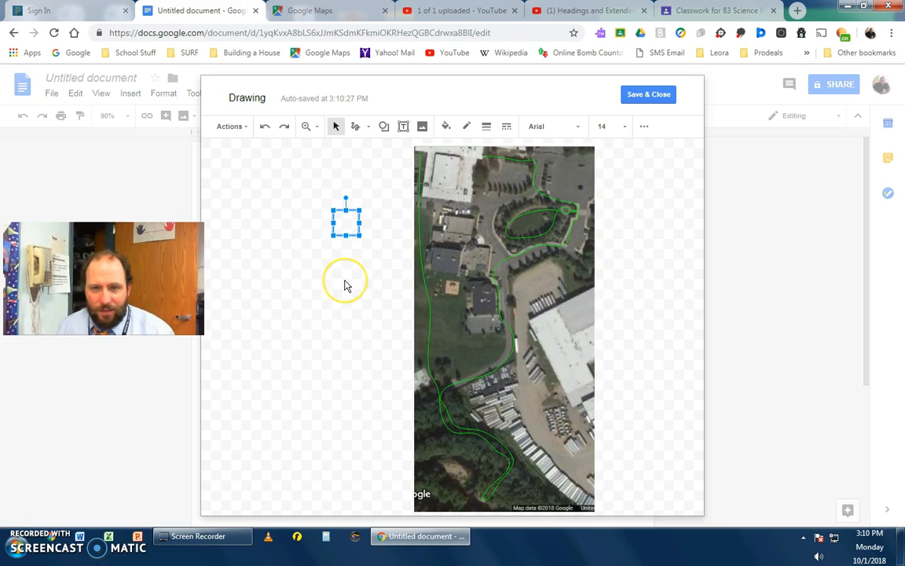
left_click(625, 127)
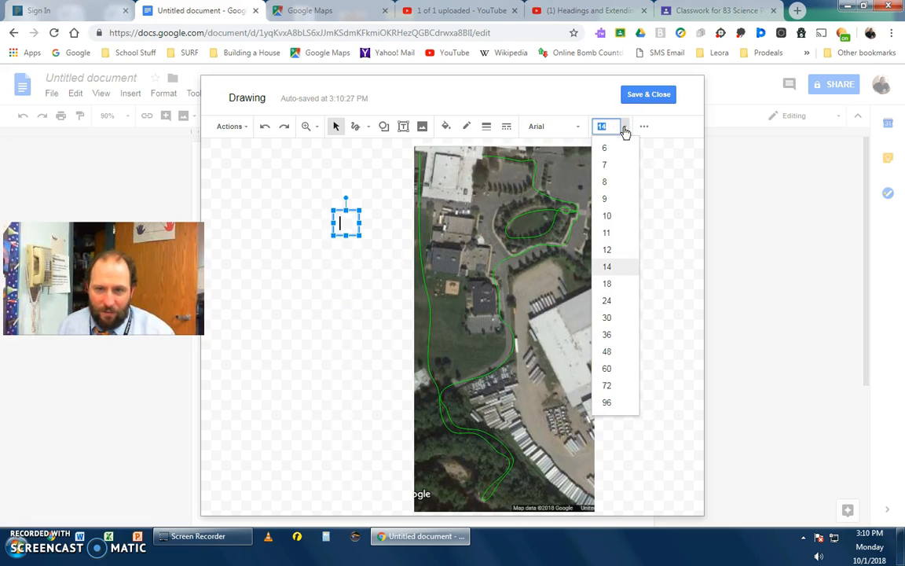
left_click(606, 181)
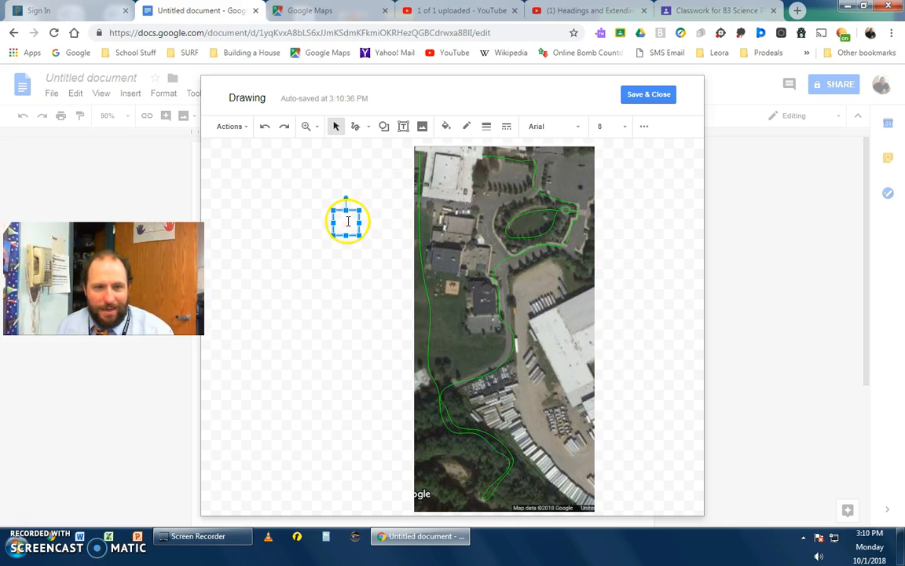
- Set the text box's text formatting to bright green and bold
left_click(643, 129)
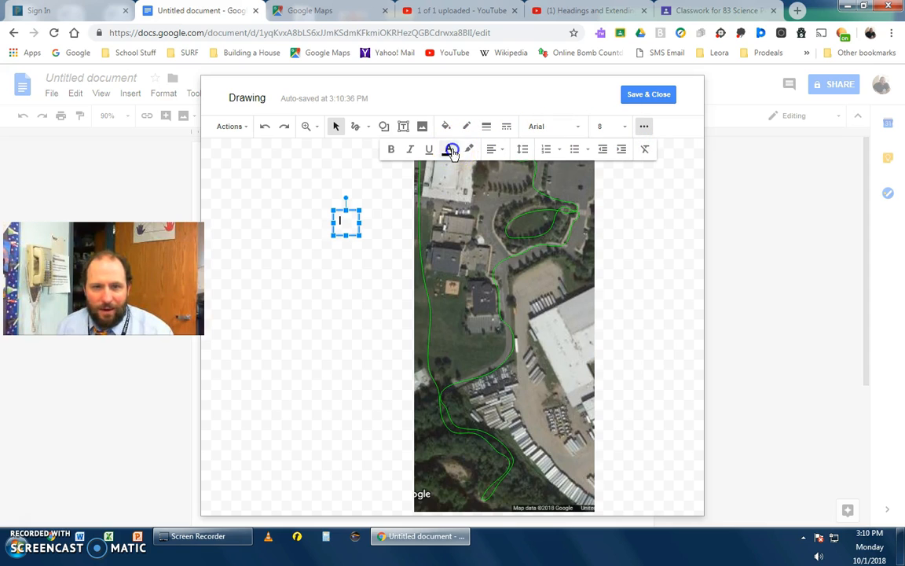
left_click(448, 149)
left_click(498, 187)
left_click(391, 149)
- Enter 1 in the text box and shrink the box to fit closely around the number
left_click(344, 219)
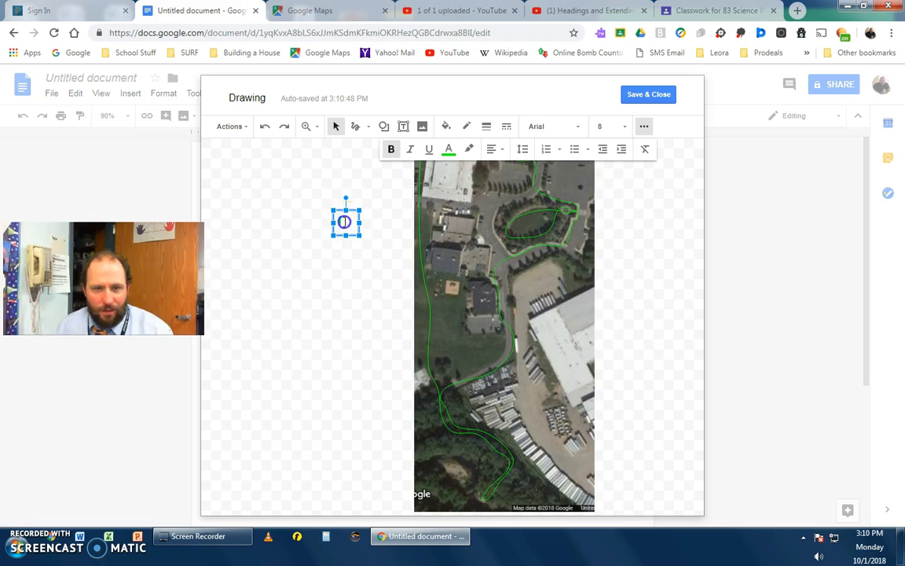
left_click(344, 223)
type("1")
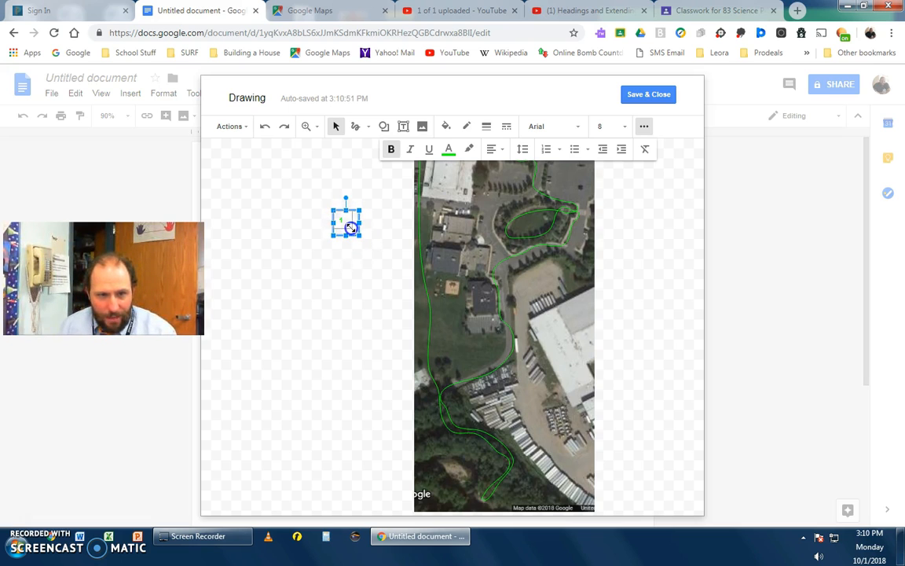
left_click_drag(349, 228, 349, 229)
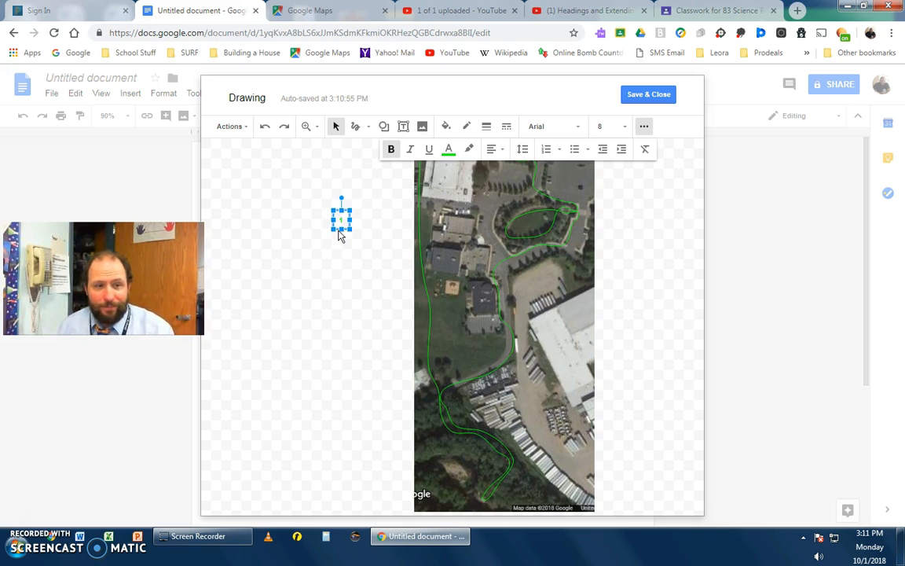
left_click(359, 257)
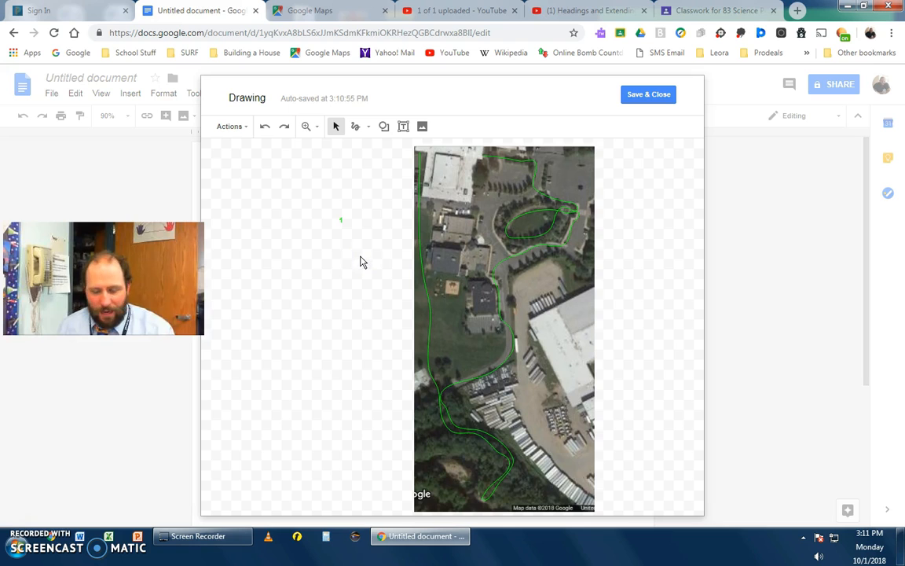
- Paste seven copies of the green number 1 label in a diagonal row beside the map
key("ctrl+v")
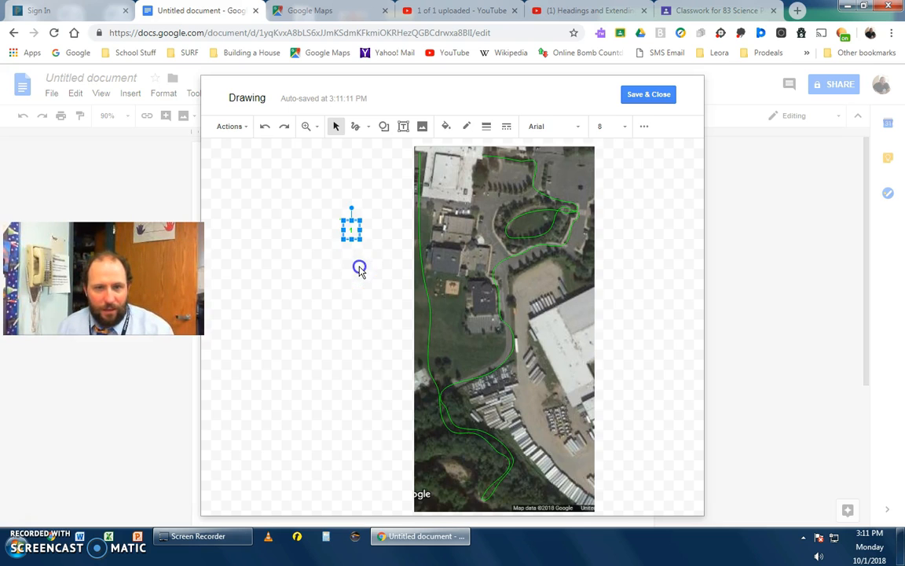
left_click(360, 268)
key("ctrl+v")
left_click(359, 268)
key("ctrl+v")
left_click(357, 281)
key("ctrl+v")
left_click(357, 282)
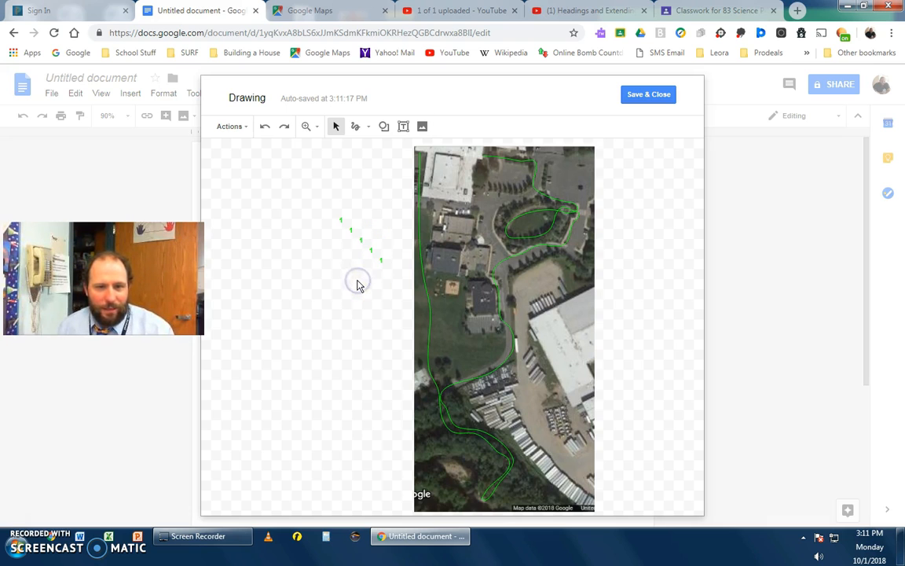
key("ctrl+v")
left_click(358, 282)
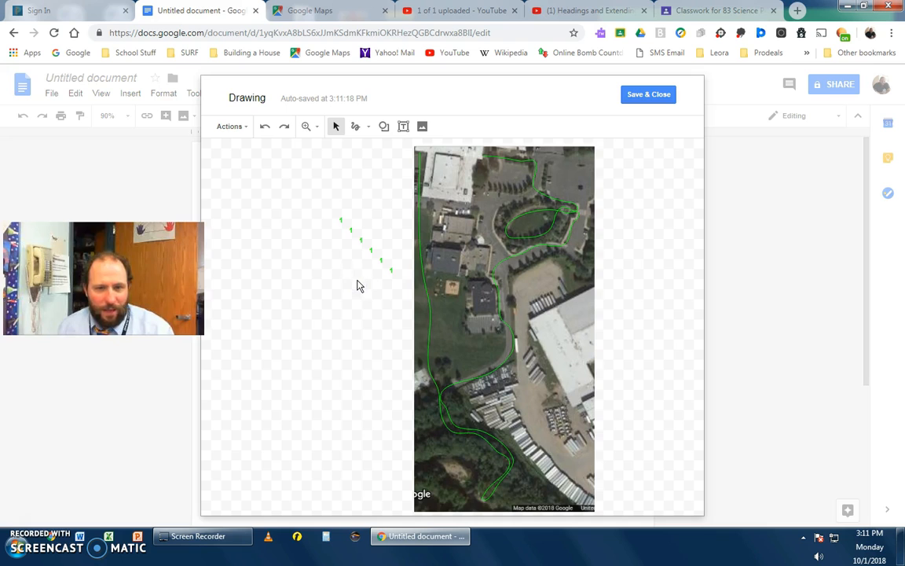
key("ctrl+v")
left_click(357, 283)
key("ctrl+v")
- Renumber the third label as 3 and move it out of the diagonal row, and change the second label to 2
left_click(359, 237)
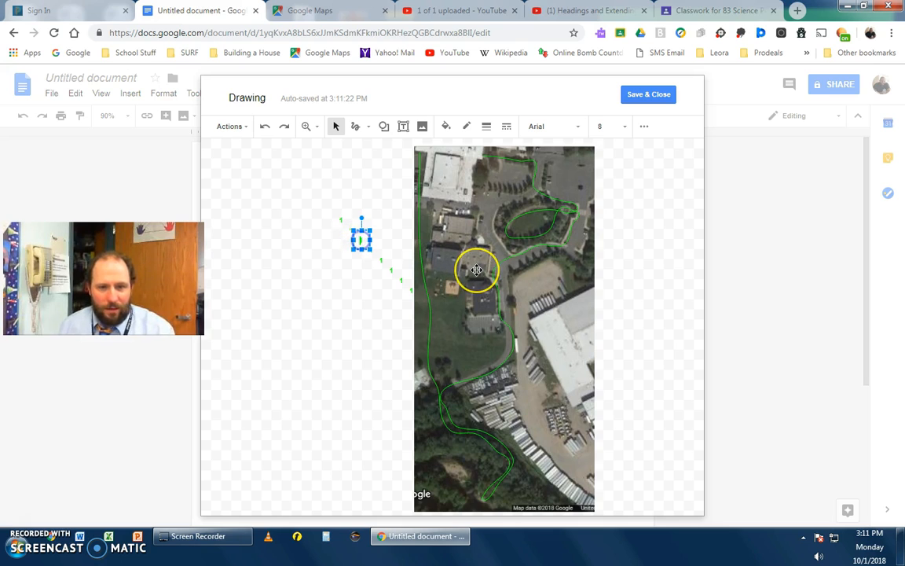
left_click(351, 228)
left_click(352, 232)
left_click(348, 228)
left_click(353, 230)
left_click(349, 229)
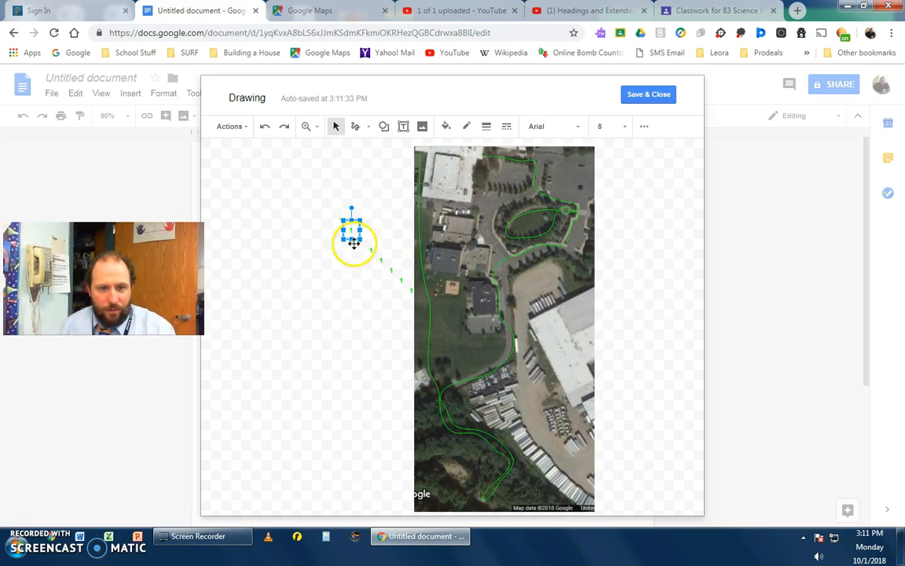
left_click_drag(352, 228, 333, 265)
left_click(351, 229)
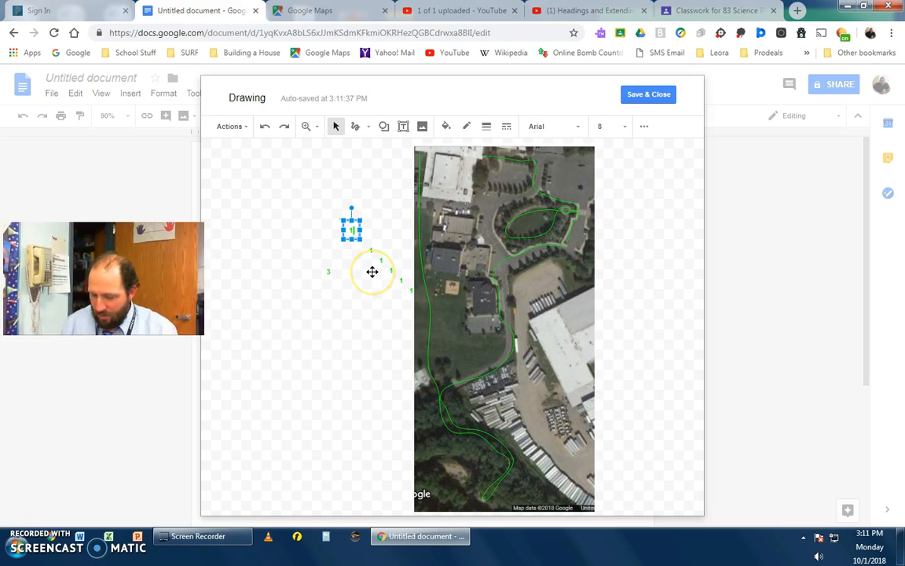
- Renumber the fourth and fifth labels in the series as 4 and 5
left_click(374, 253)
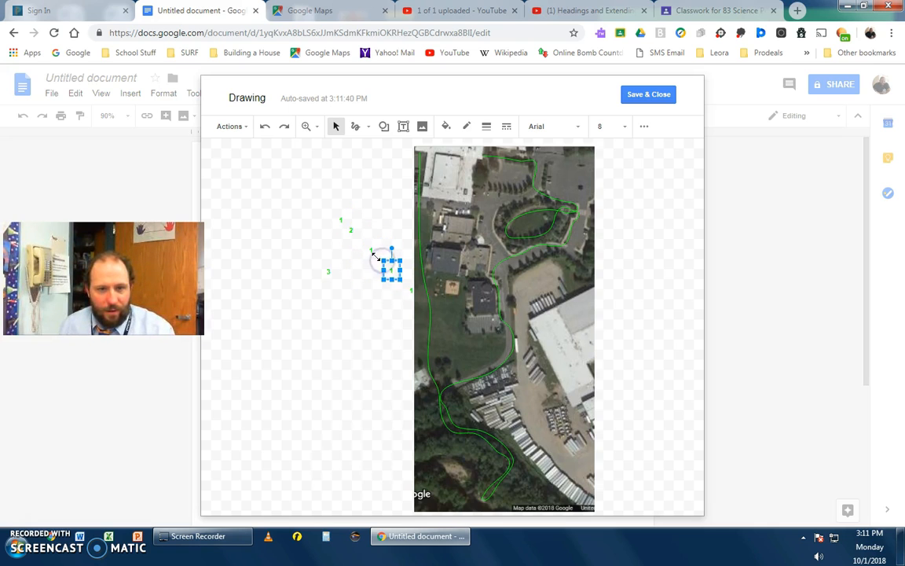
left_click_drag(383, 268, 378, 257)
left_click(379, 259)
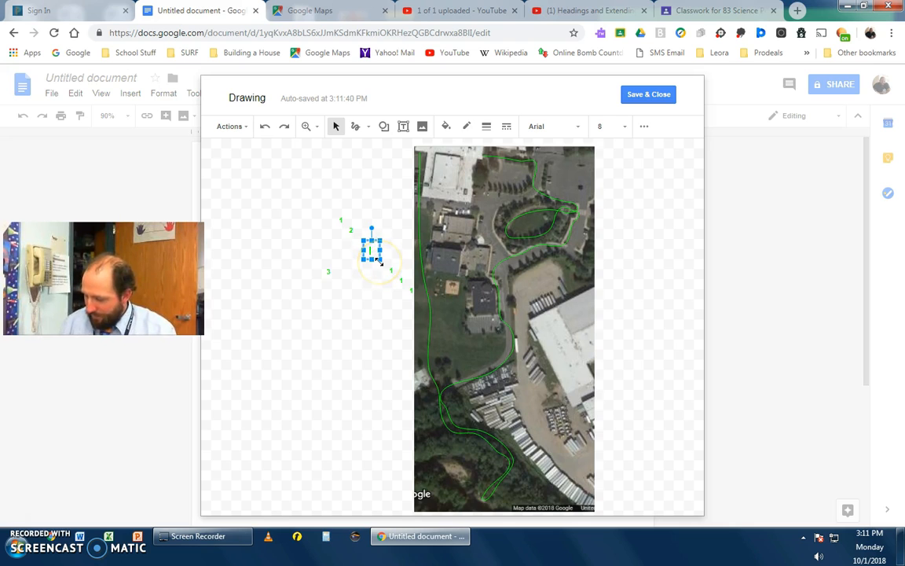
left_click(378, 265)
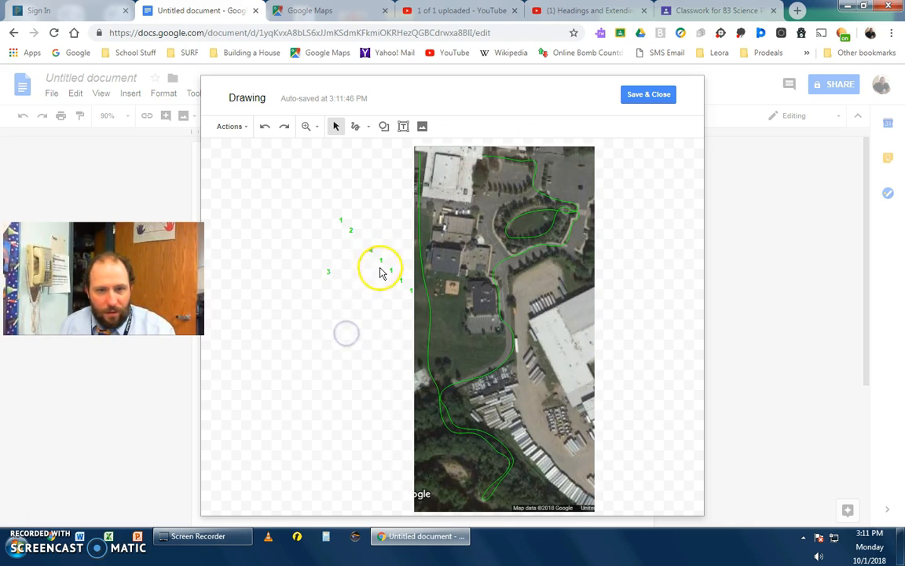
left_click(379, 259)
left_click(384, 261)
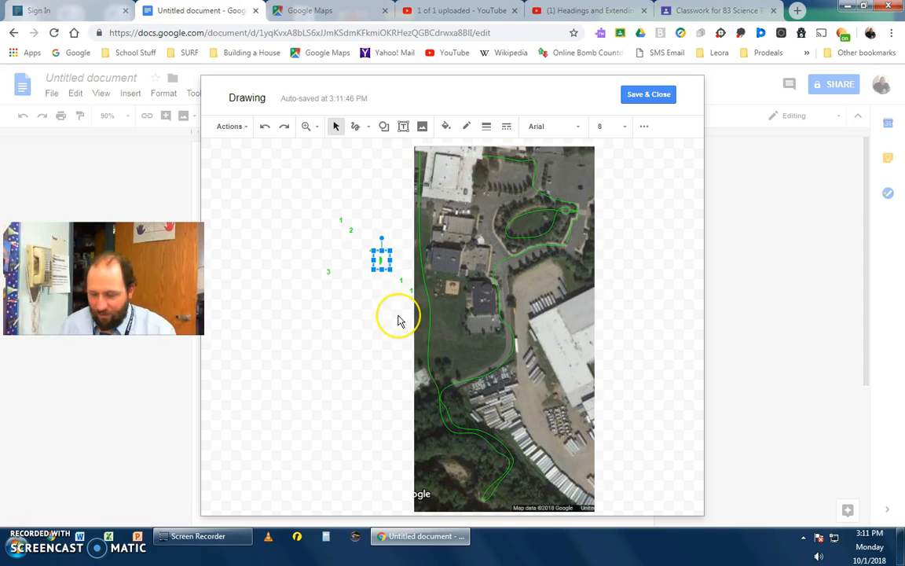
left_click(360, 333)
- Renumber the sixth label in the diagonal row as 6
left_click(391, 271)
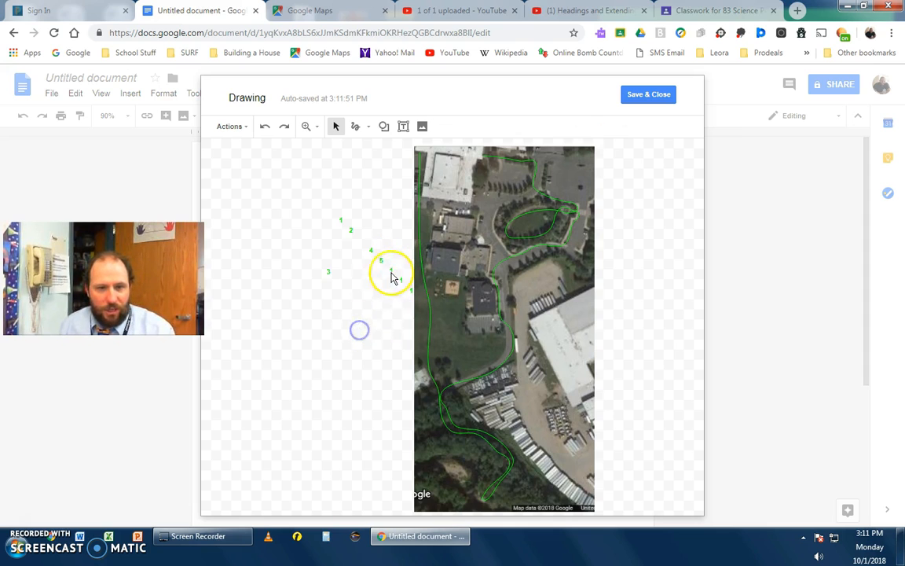
left_click(392, 269)
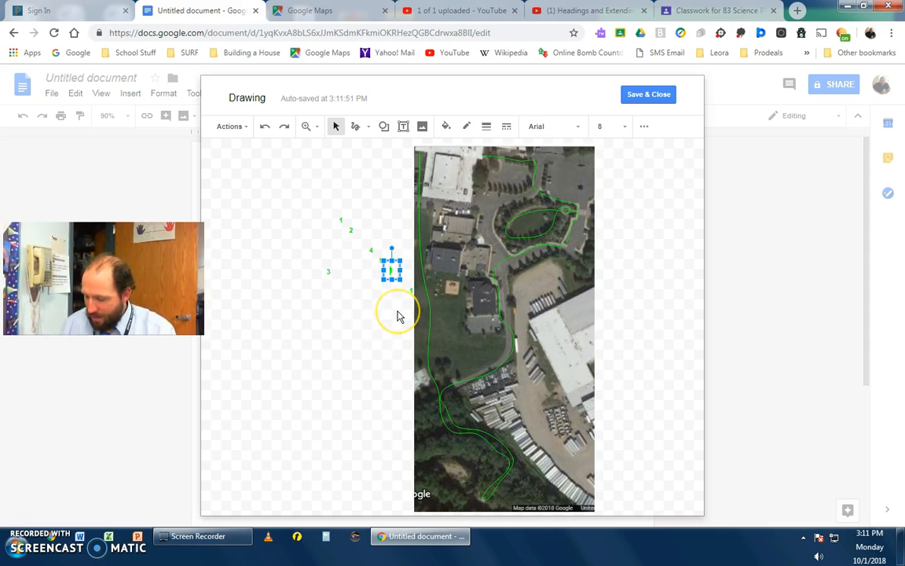
left_click(354, 333)
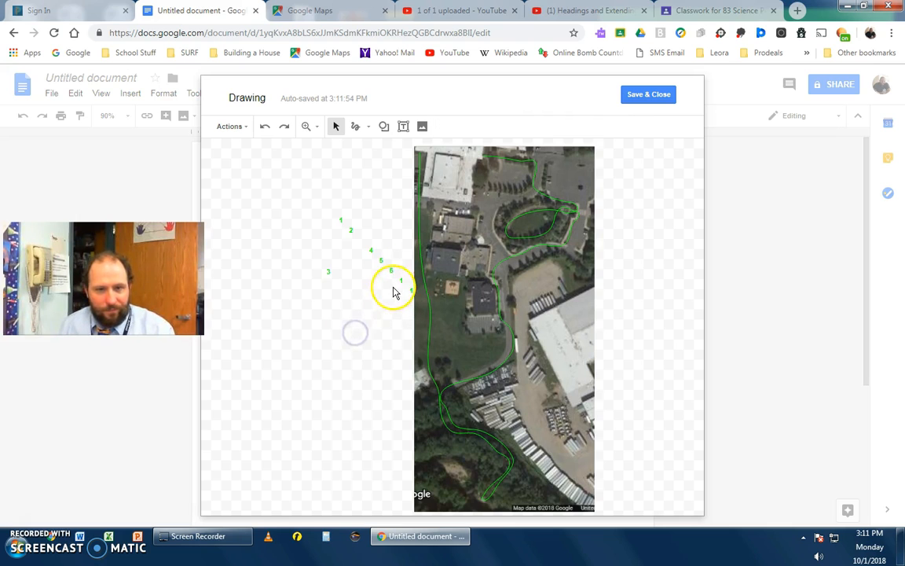
left_click(403, 280)
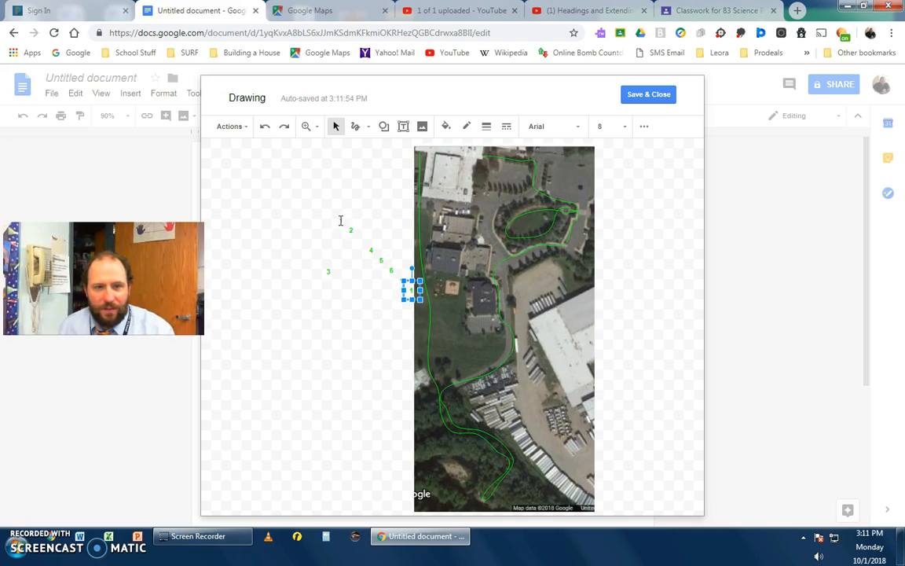
- Place label 1 beside the upper parking lot, label 2 on the small circle east of the oval, and label 3 at the oval's west end
left_click(340, 220)
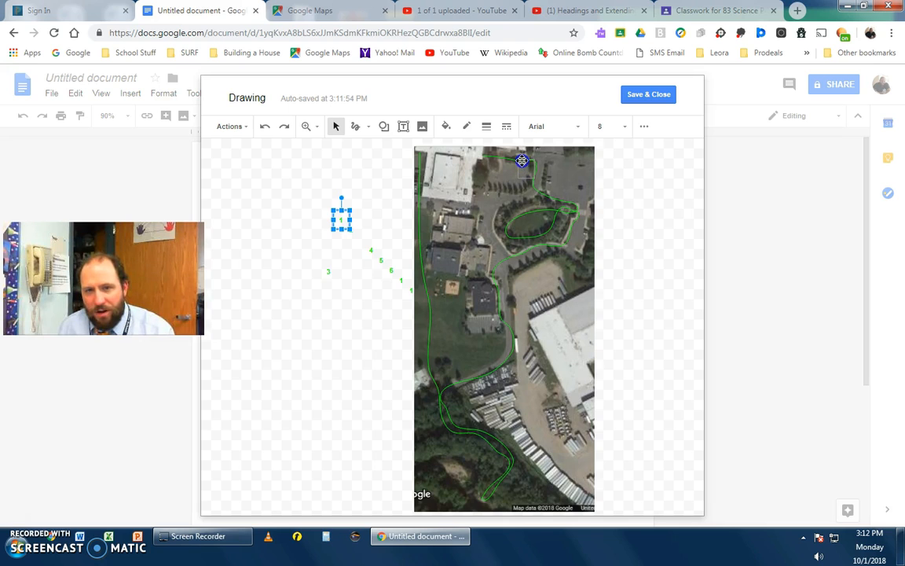
left_click_drag(522, 159, 524, 160)
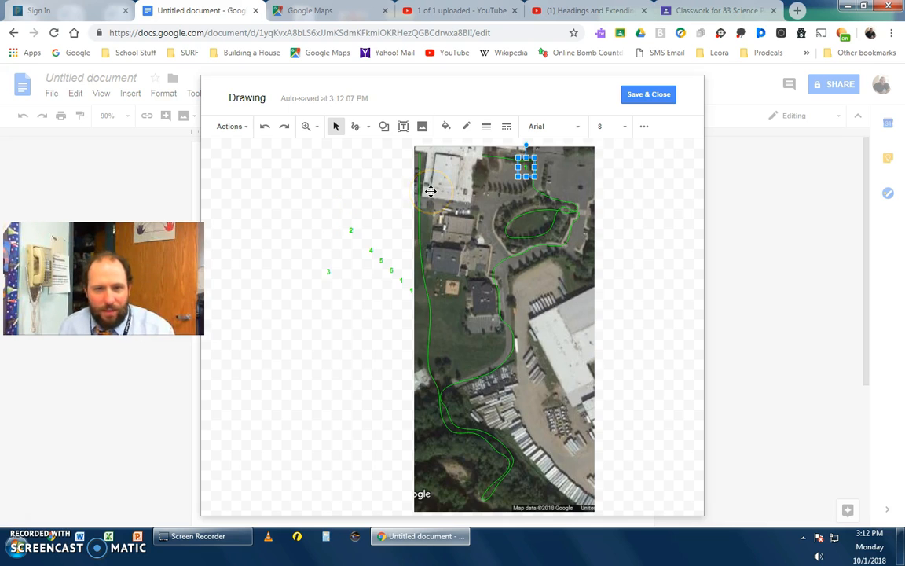
left_click_drag(350, 229, 565, 209)
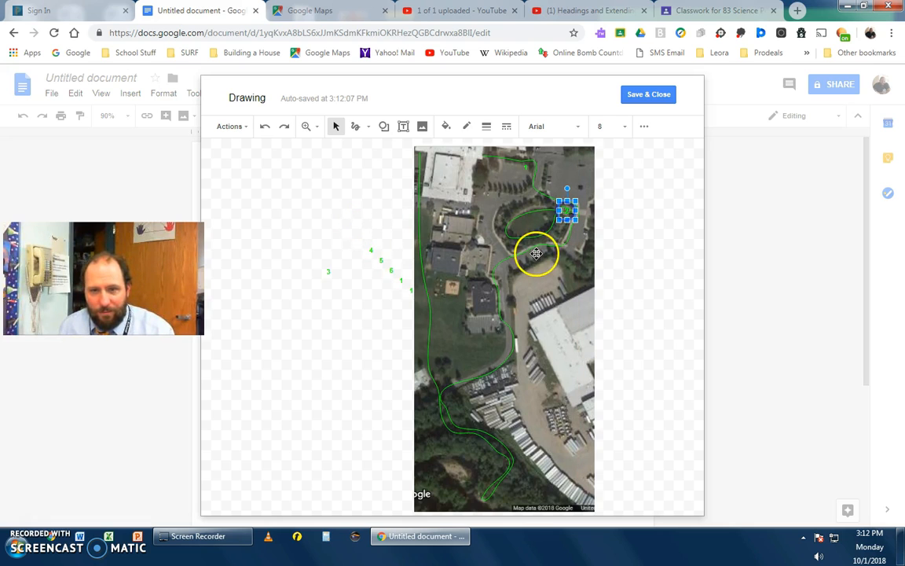
left_click(333, 270)
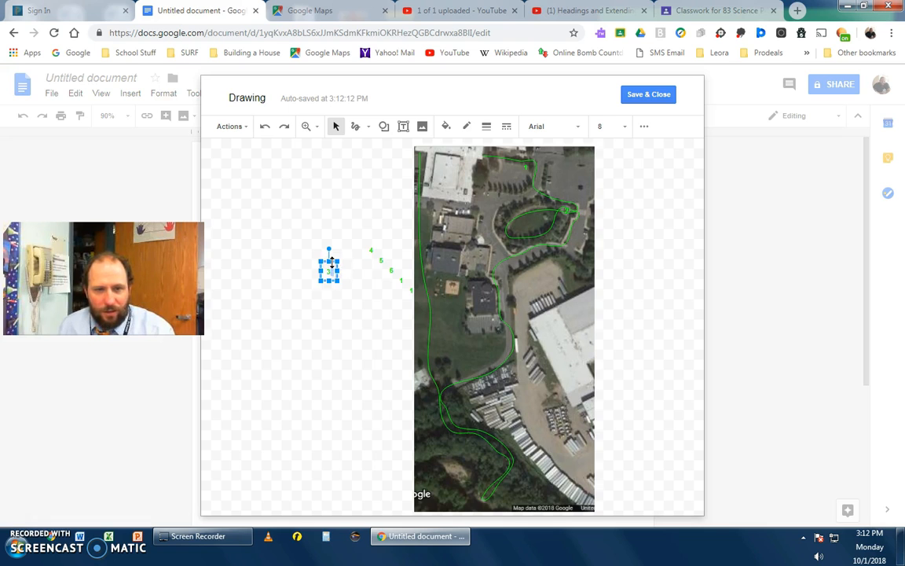
left_click_drag(333, 261, 517, 211)
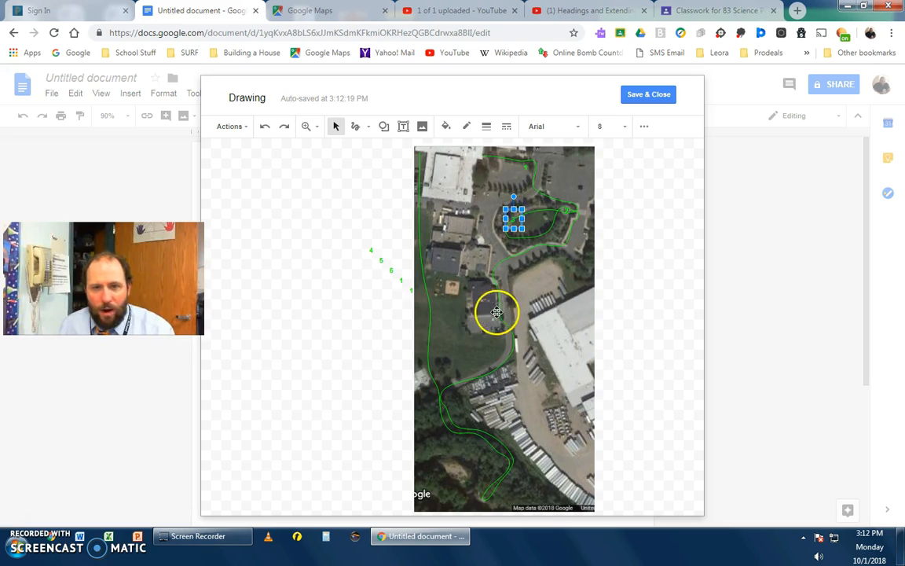
- Place label 4 on the route just below label 2, label 5 at the bend above the central building, and label 6 beside that building
left_click_drag(369, 250, 501, 252)
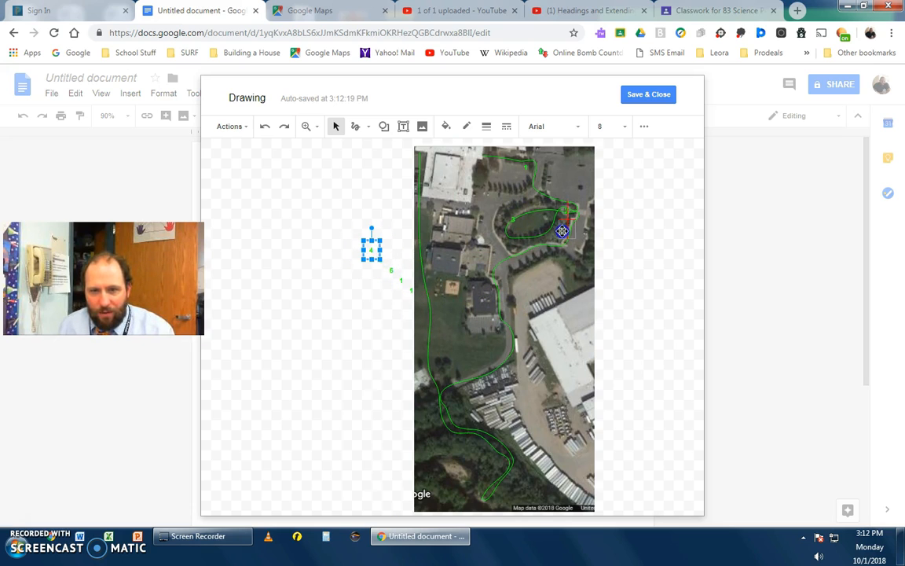
left_click_drag(562, 230, 562, 230)
left_click_drag(380, 260, 488, 289)
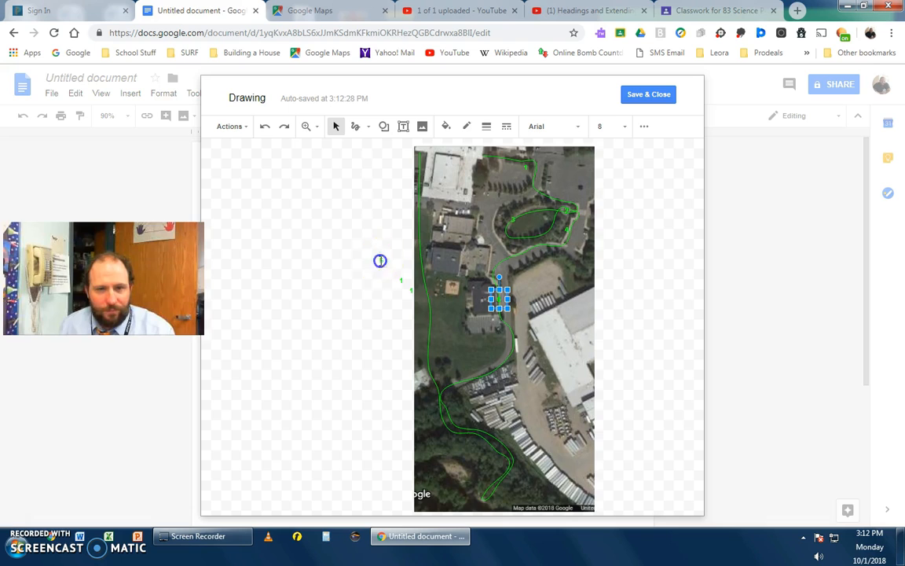
left_click(380, 260)
left_click_drag(386, 250, 492, 260)
- Delete the two leftover number 1 labels beside the map, and save and close the drawing
left_click(400, 281)
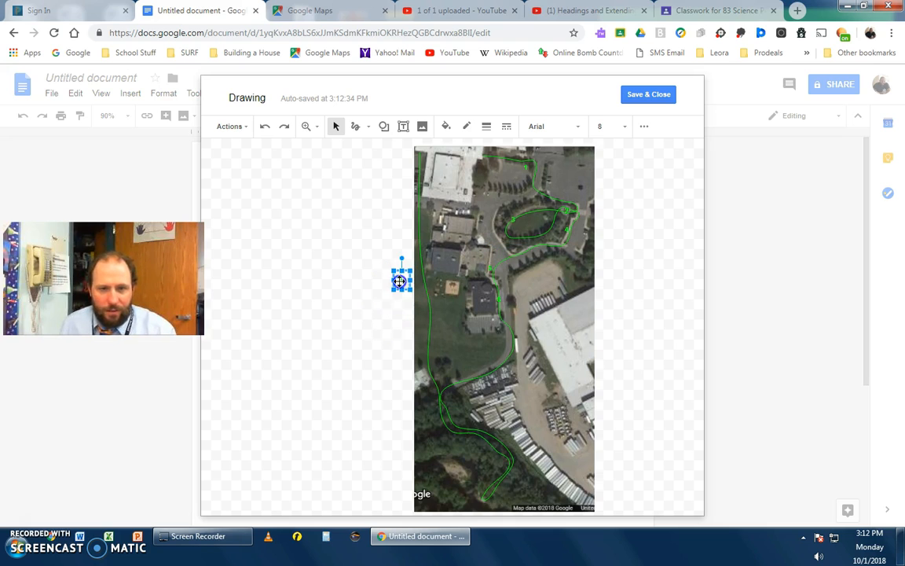
mouse_move(400, 280)
left_mouse_down()
mouse_move(402, 297)
mouse_move(409, 290)
left_mouse_up()
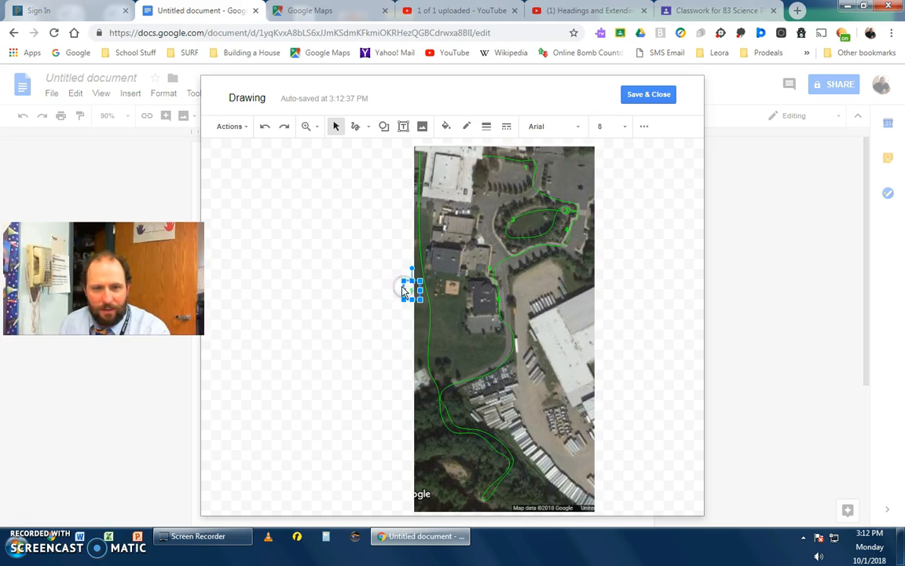
left_click(352, 355)
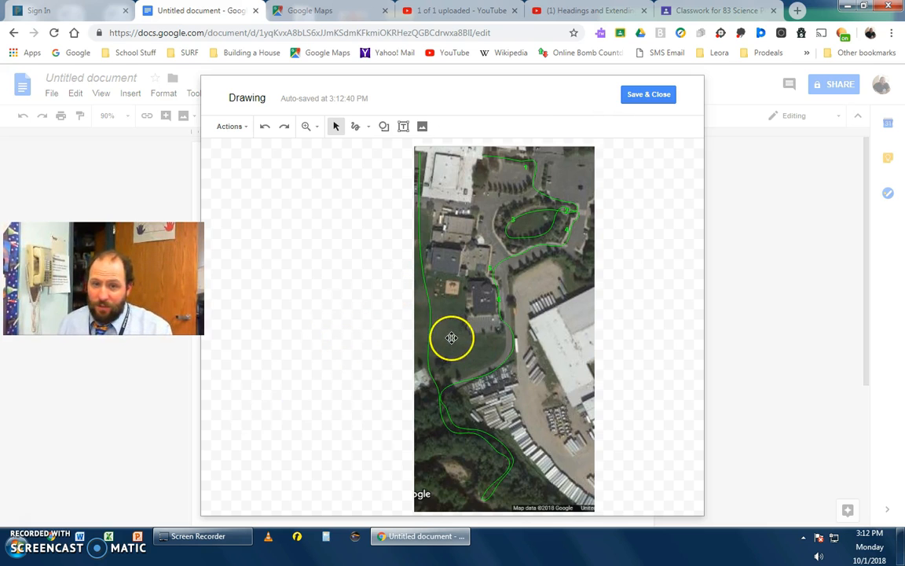
left_click(661, 95)
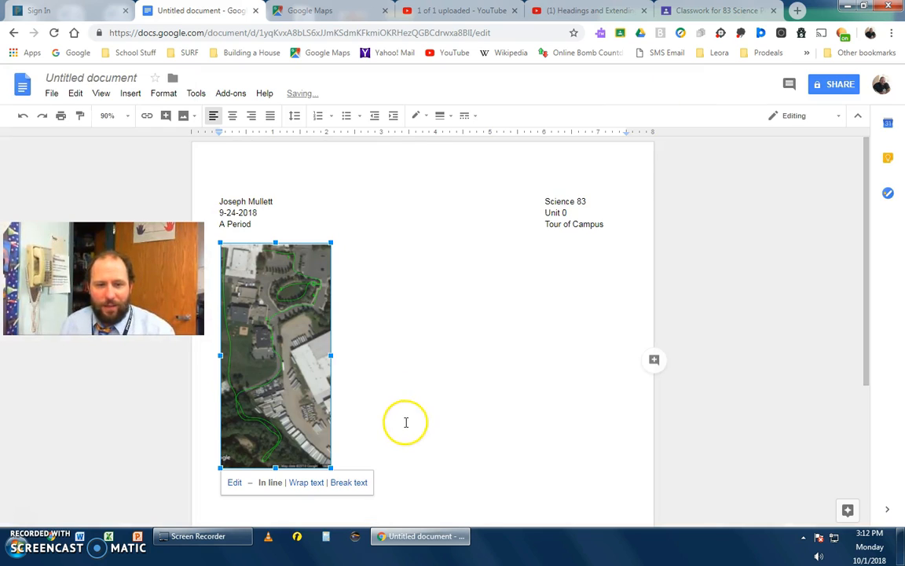
- Set the map drawing to wrap text and enlarge it proportionally to about 3.1 inches wide
left_click(302, 484)
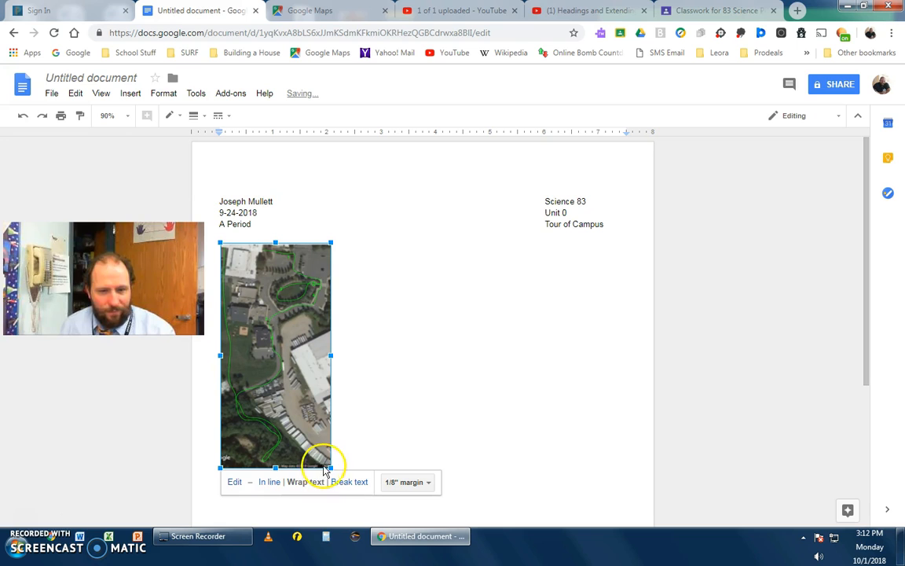
left_click_drag(342, 478, 386, 507)
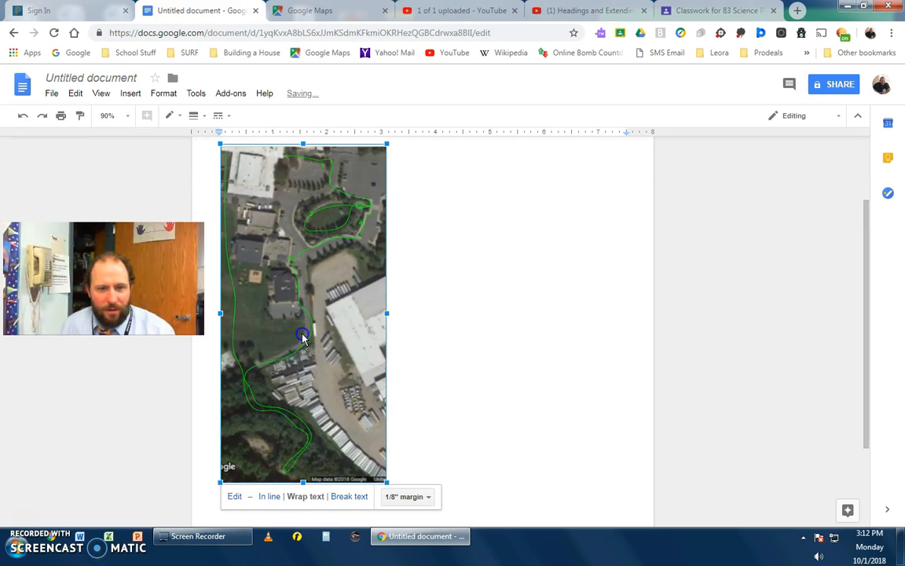
- Move the map drawing against the page's right margin and put the text cursor on the empty line below the heading
left_click_drag(300, 333, 529, 323)
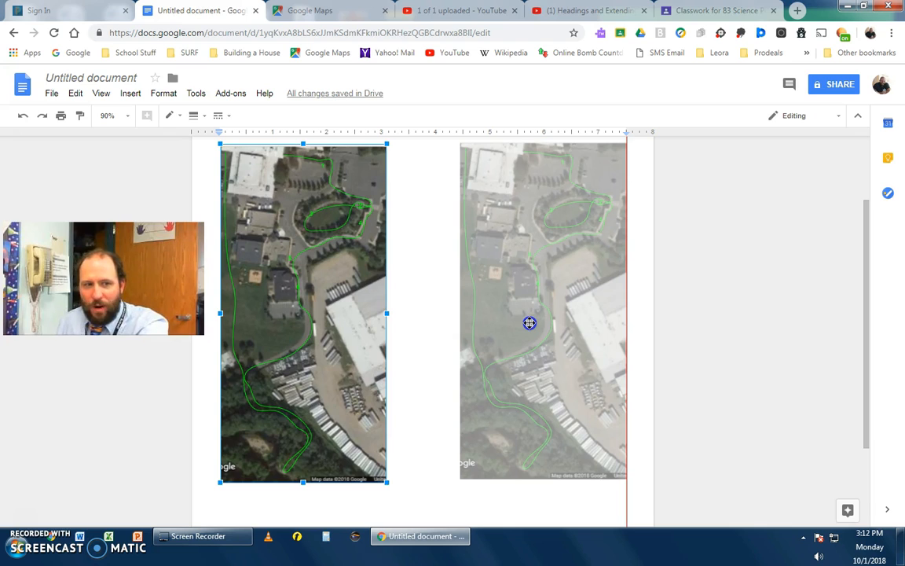
left_click_drag(530, 323, 529, 323)
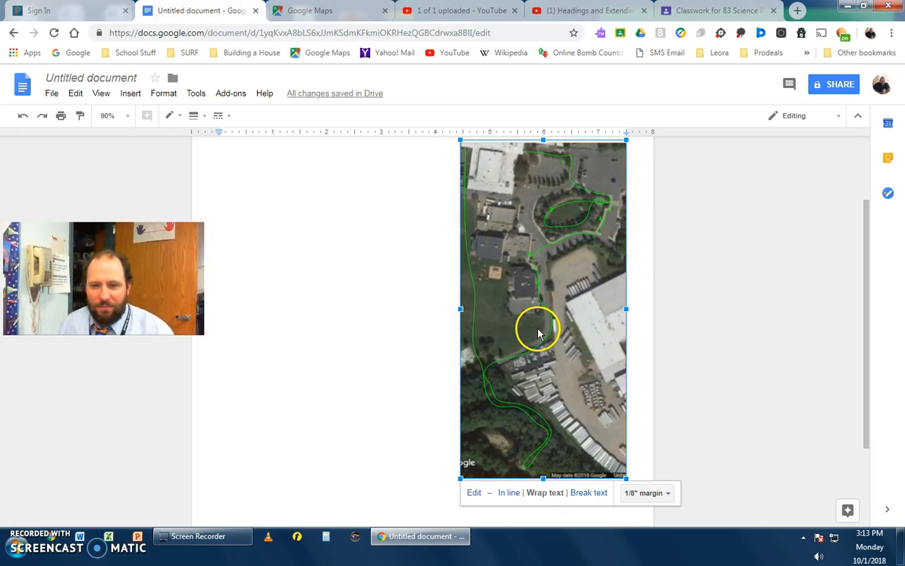
left_click(364, 328)
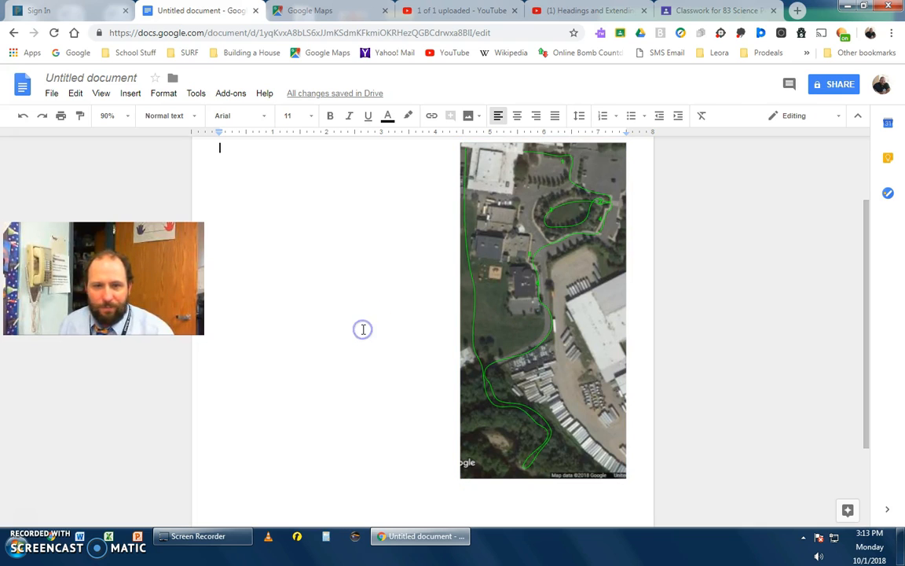
scroll(311, 338, "up", 1)
scroll(311, 338, "up", 1)
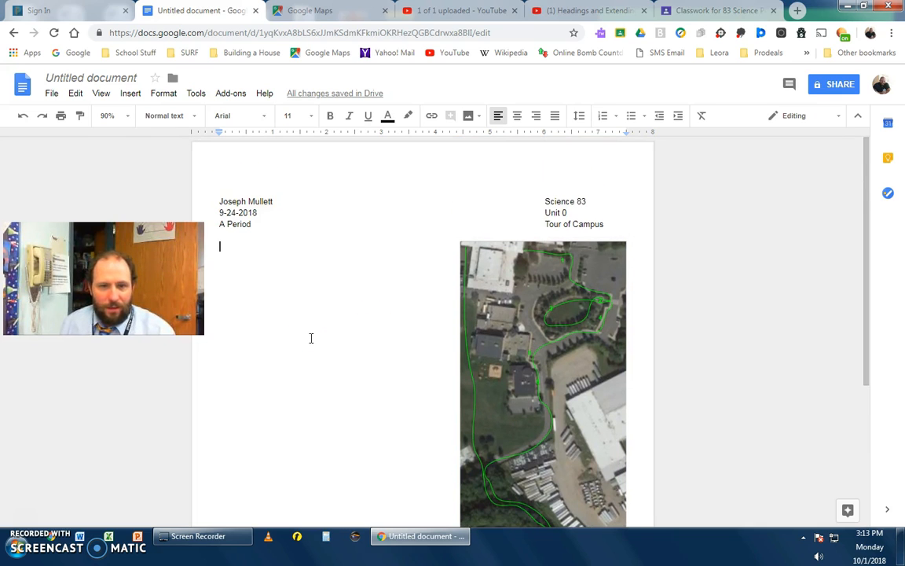